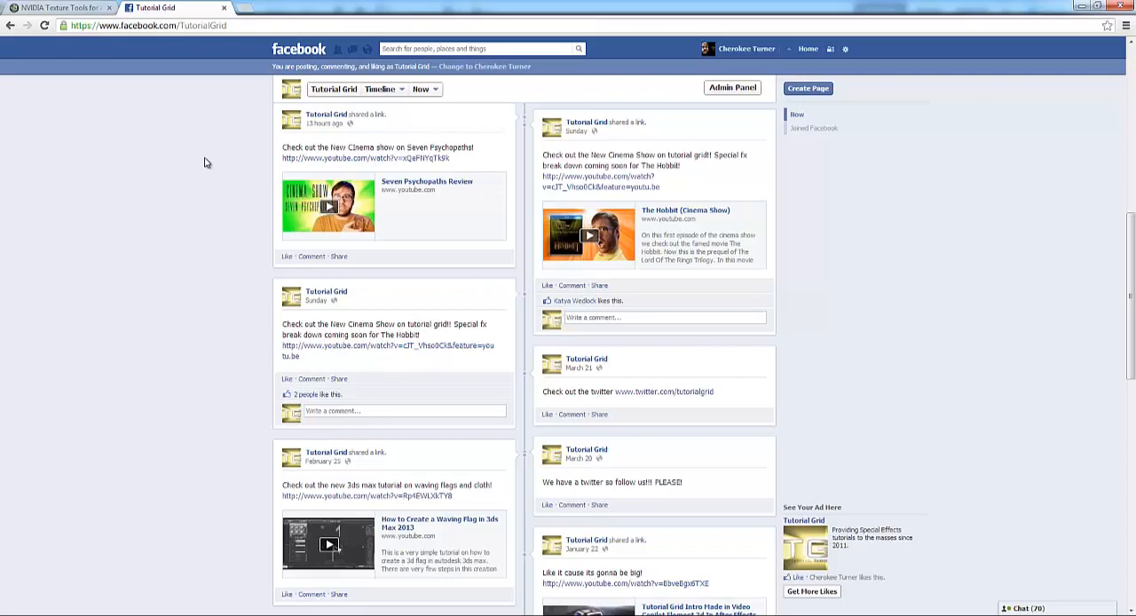
pyautogui.scroll(-4, 399, 364)
pyautogui.scroll(3, 426, 426)
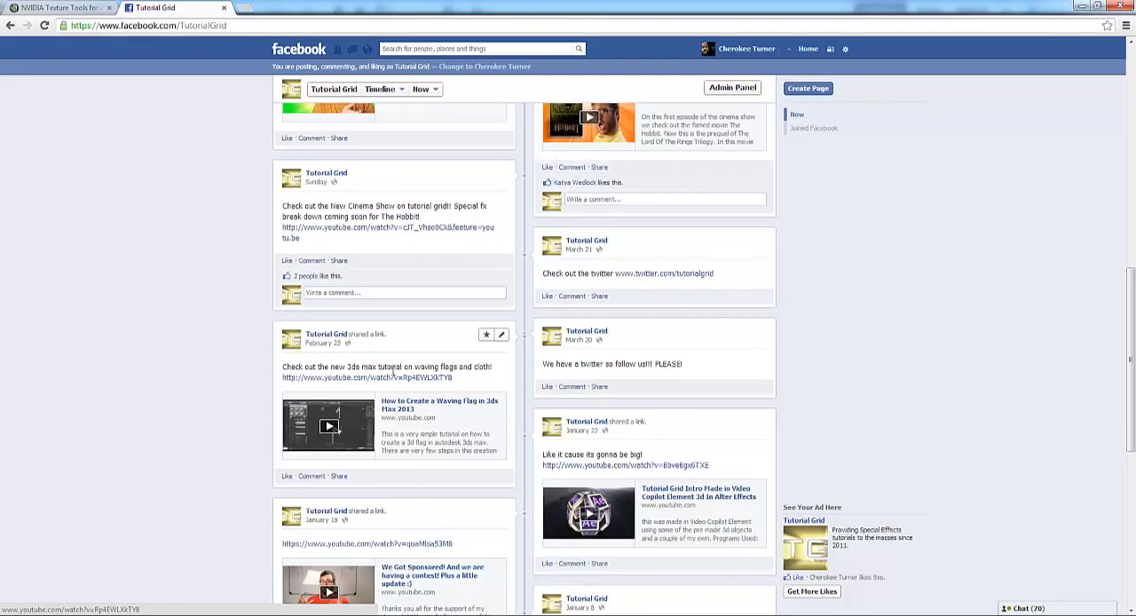
pyautogui.scroll(1, 434, 454)
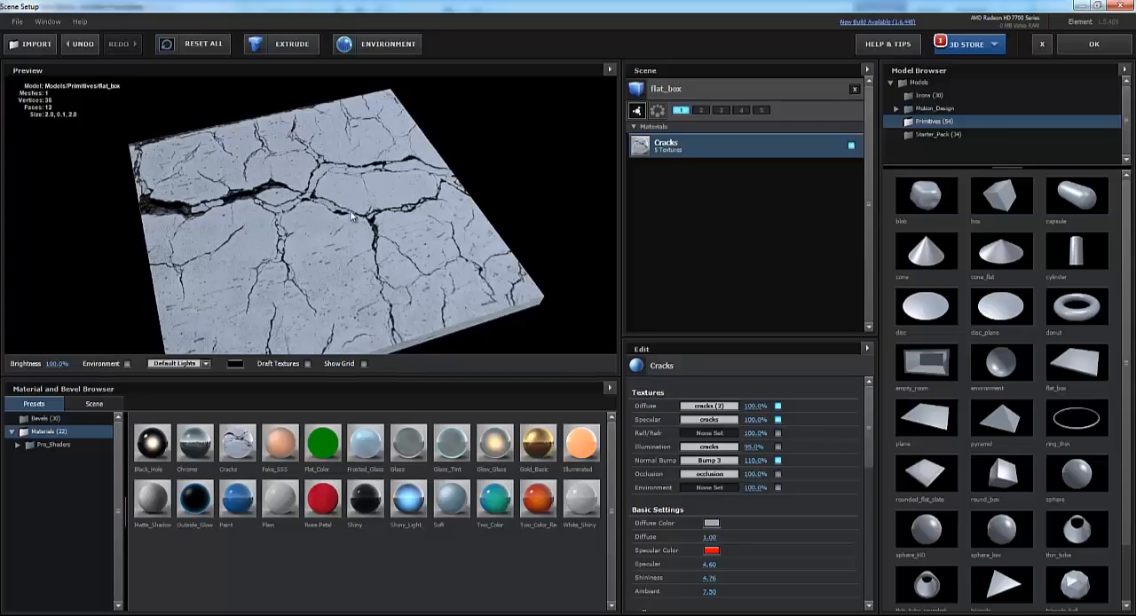
pyautogui.moveTo(318, 262); pyautogui.dragTo(373, 242)
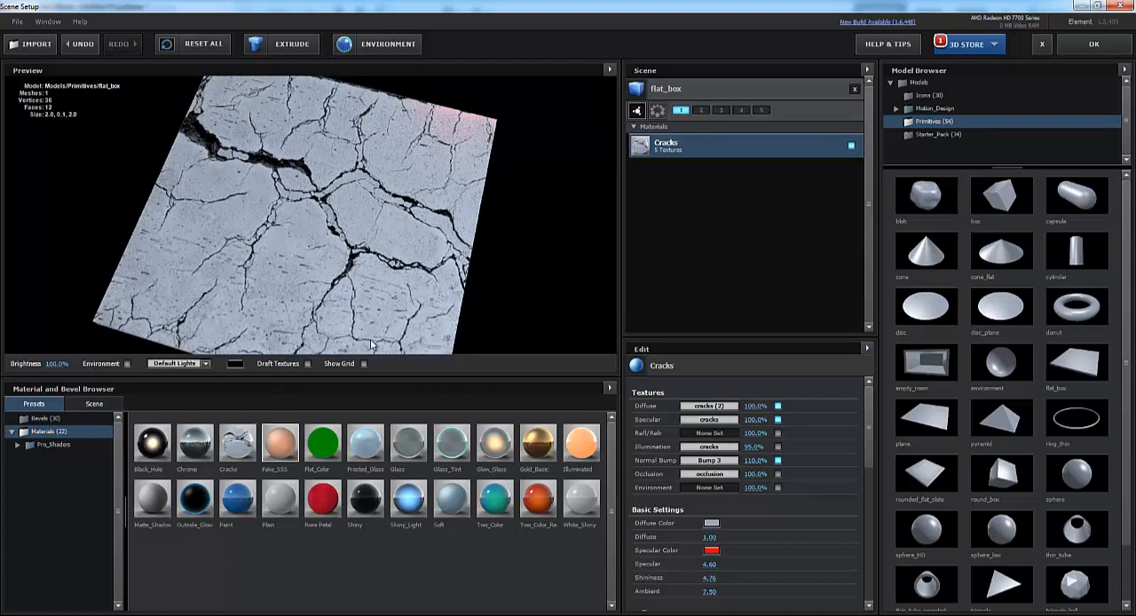
pyautogui.moveTo(398, 312); pyautogui.dragTo(349, 330)
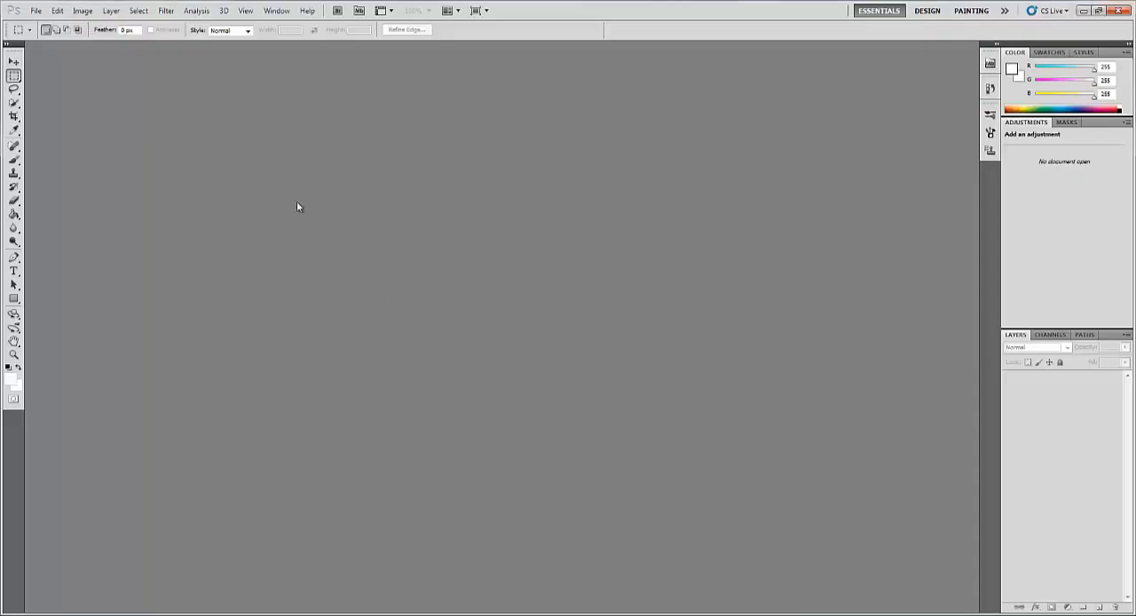
# - Switch to Photoshop and open the cracks image from the Bump MAP folder
pyautogui.click(37, 11)
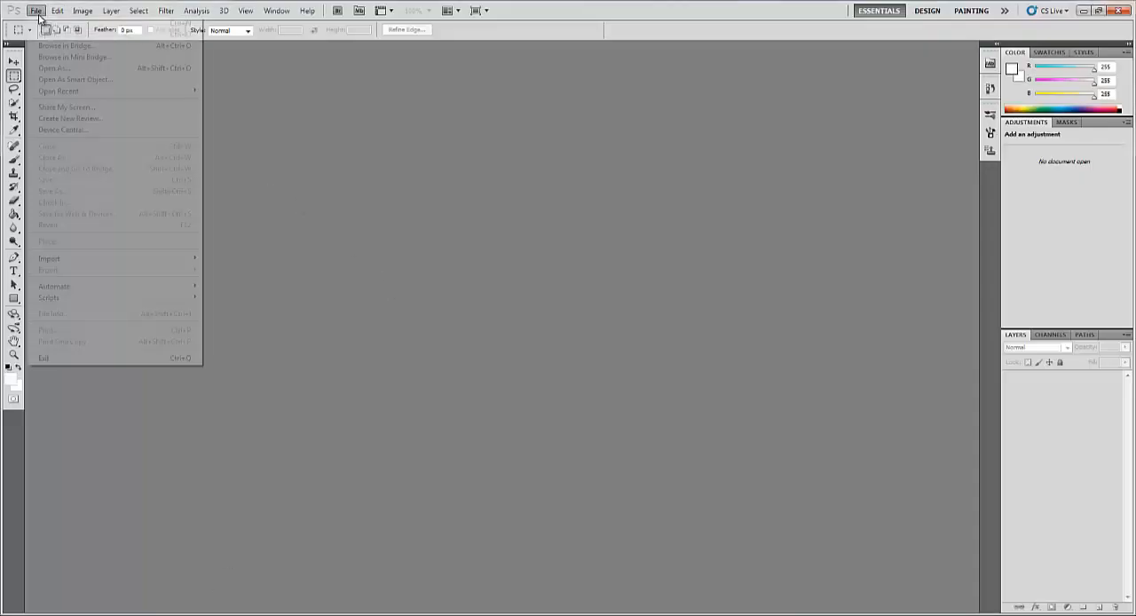
pyautogui.click(57, 62)
pyautogui.click(524, 165)
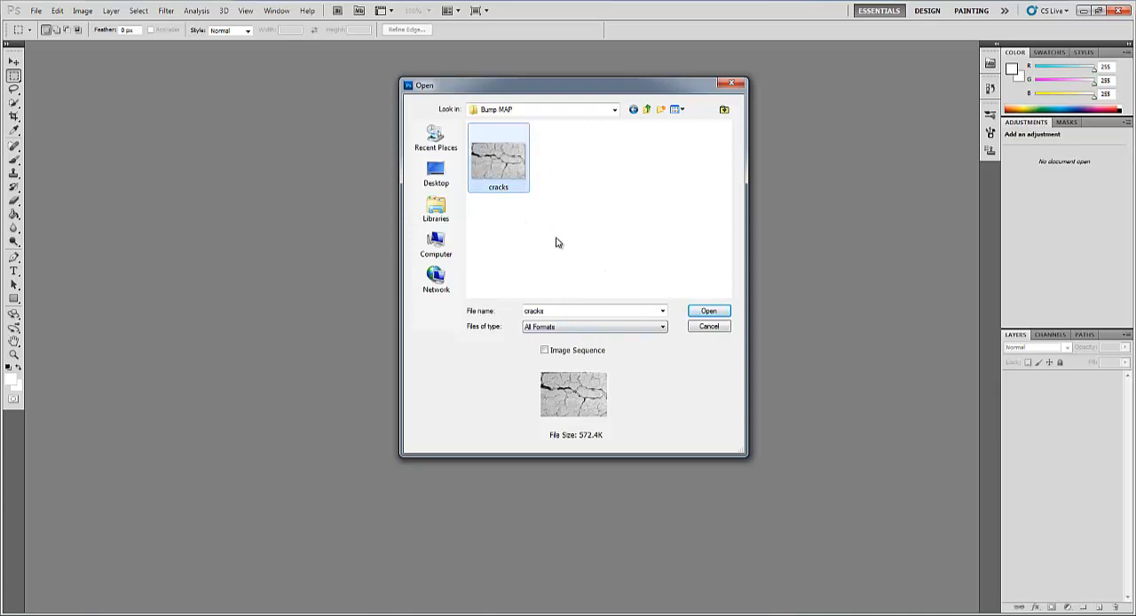
pyautogui.click(709, 311)
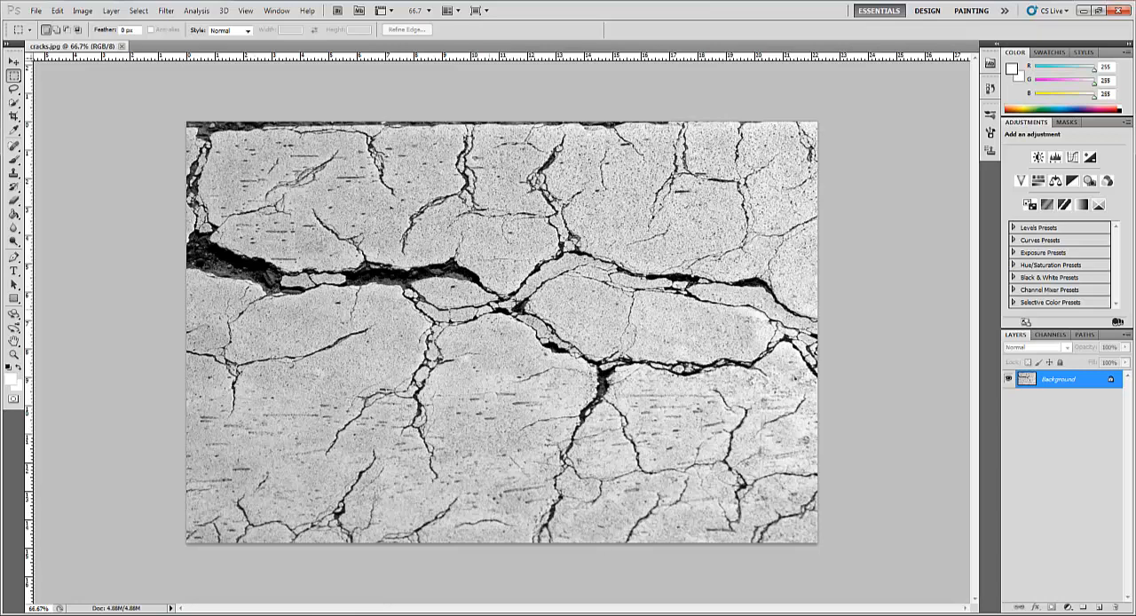
# - Duplicate the Background layer and desaturate the copy with Hue/Saturation, setting the saturation to -100
pyautogui.moveTo(1053, 384); pyautogui.dragTo(1102, 607)
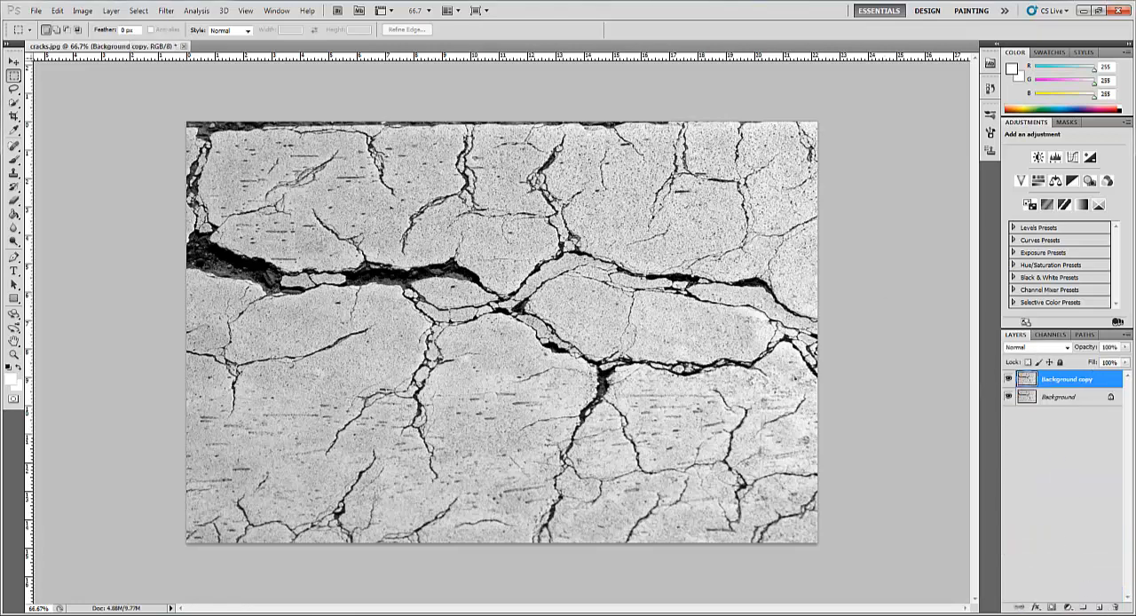
pyautogui.click(82, 11)
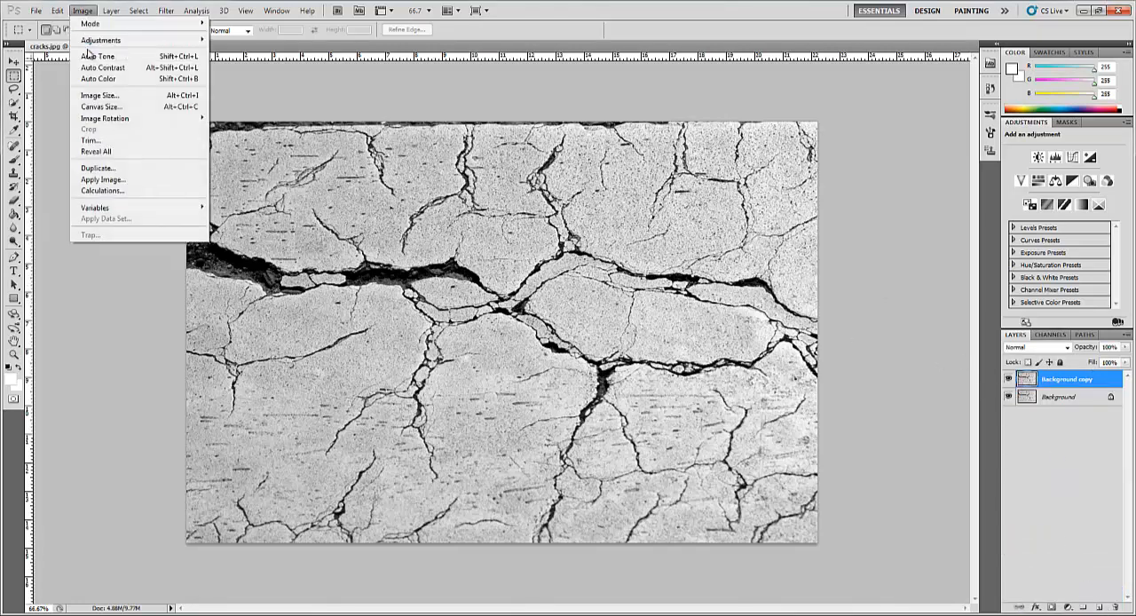
pyautogui.moveTo(96, 43)
pyautogui.click(275, 104)
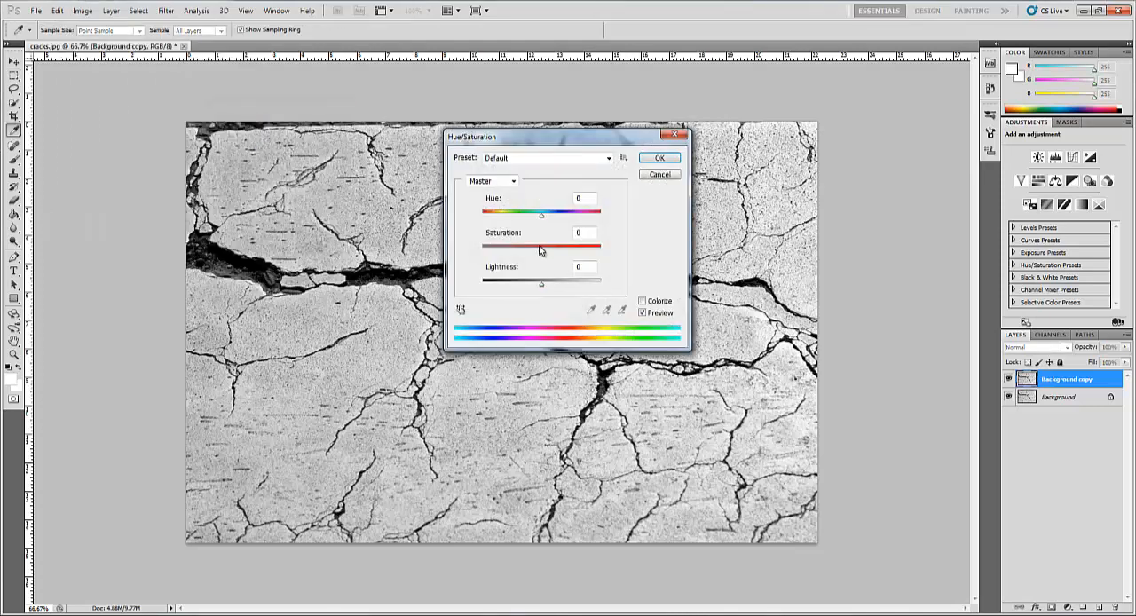
pyautogui.moveTo(543, 247); pyautogui.dragTo(341, 270)
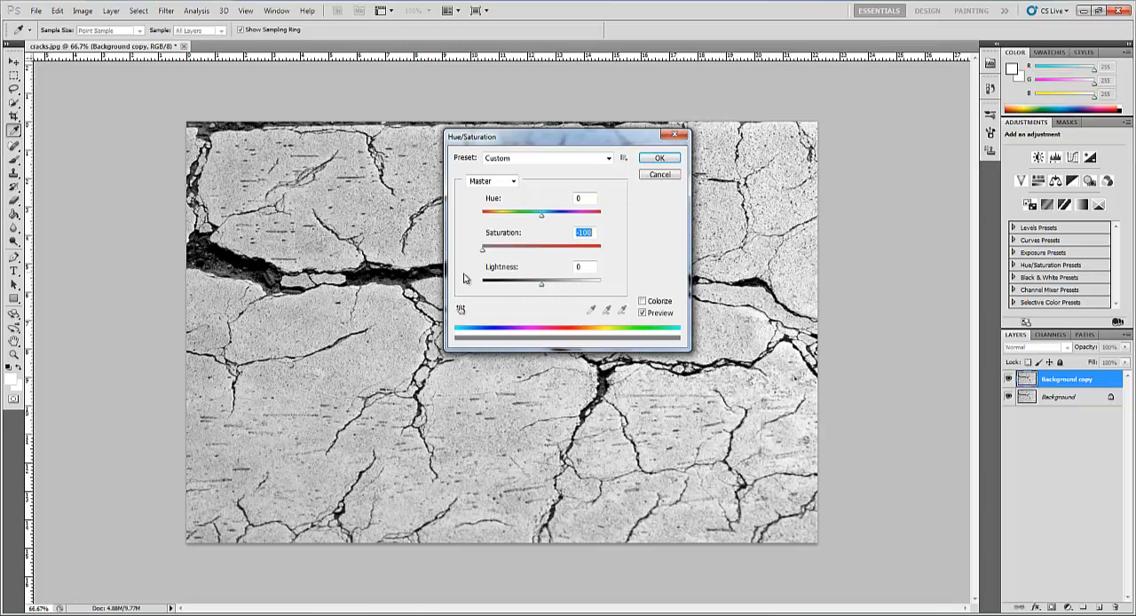
pyautogui.click(658, 165)
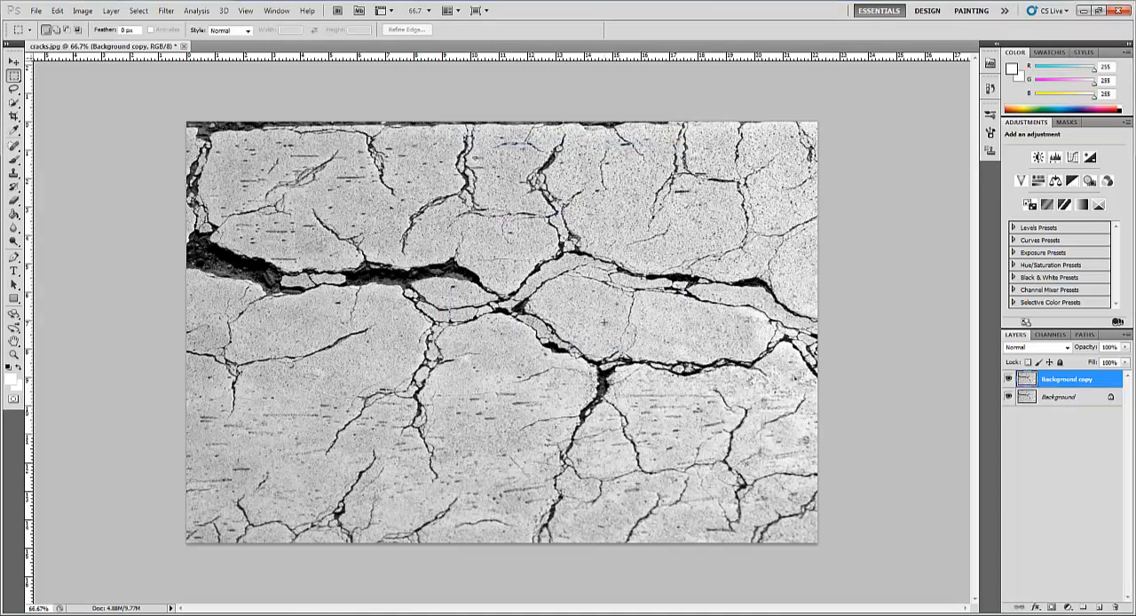
# - Duplicate the desaturated Background copy layer
pyautogui.click(1040, 399)
pyautogui.click(1044, 387)
pyautogui.moveTo(1050, 384); pyautogui.dragTo(1099, 606)
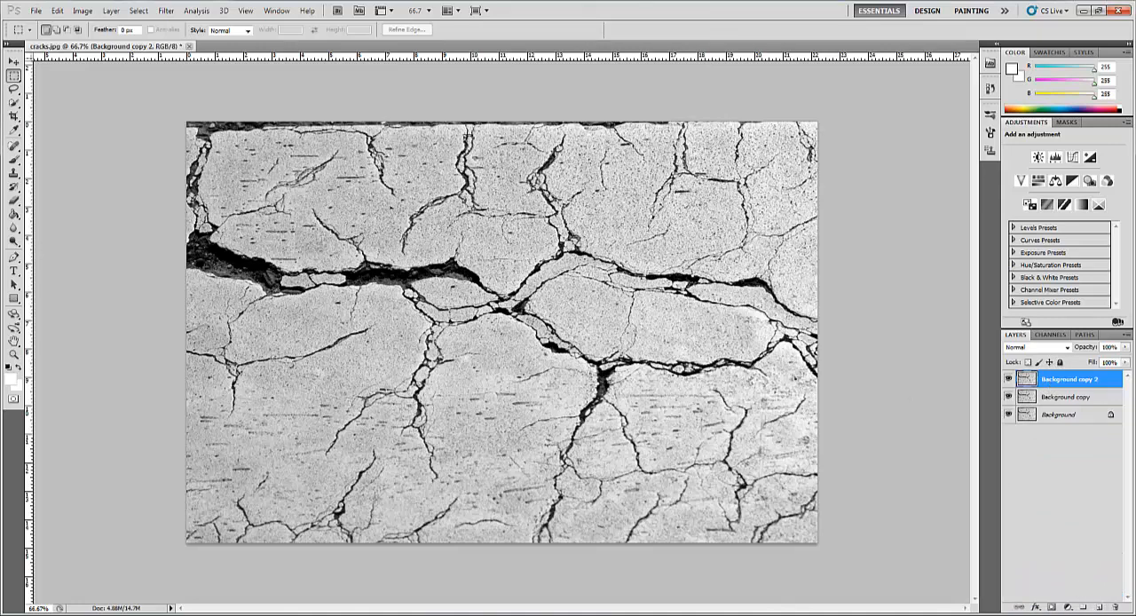
pyautogui.click(166, 10)
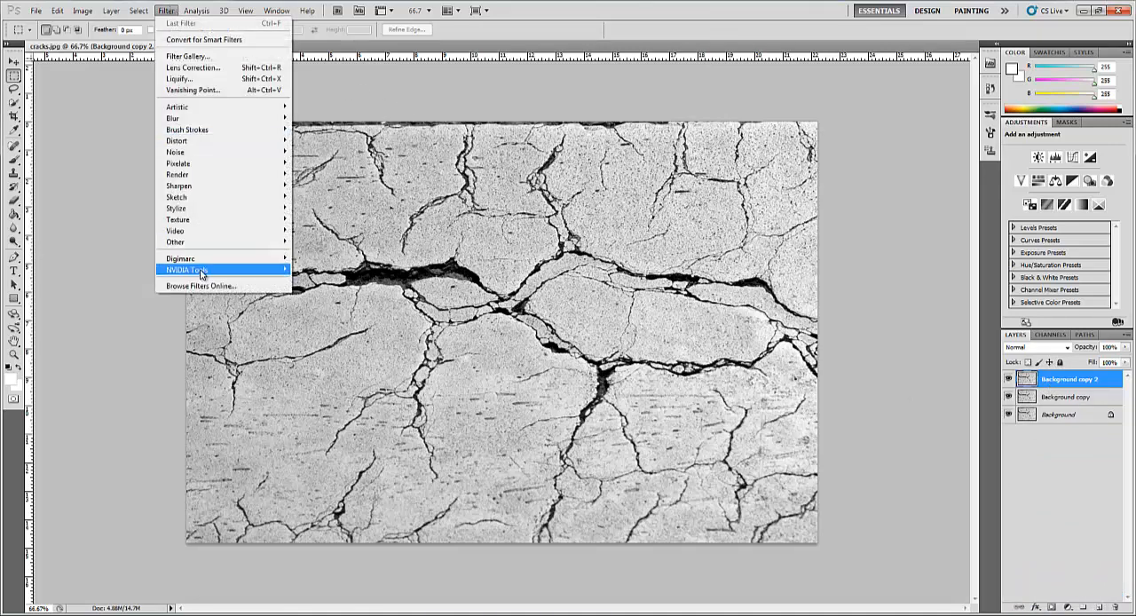
pyautogui.moveTo(201, 273)
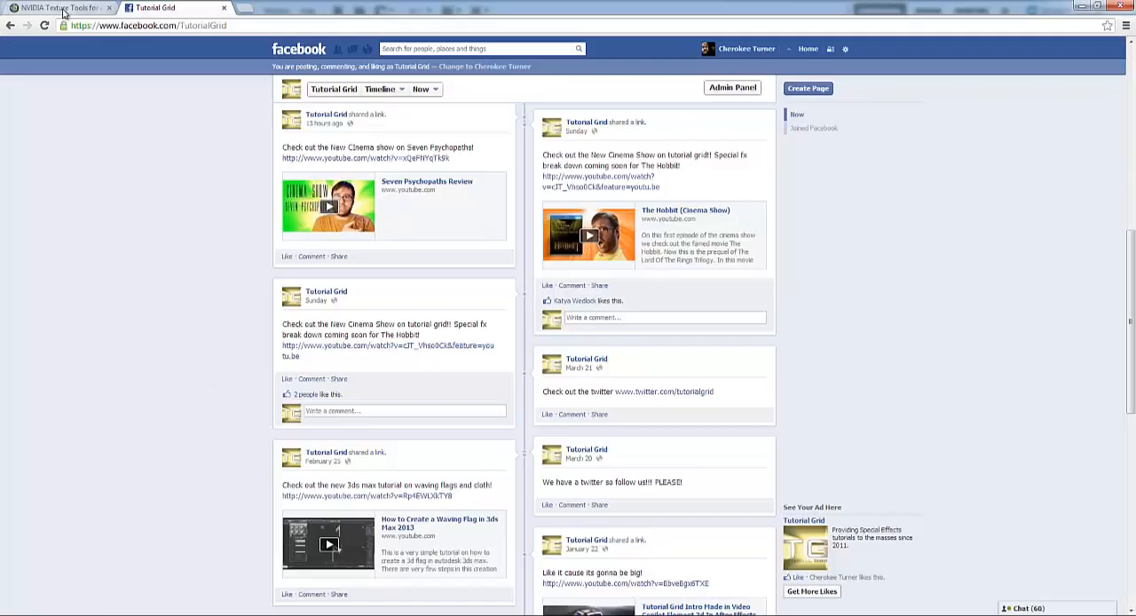
# - Switch to the web browser and download the 64-bit NVIDIA Texture Tools plug-in for Adobe Photoshop
pyautogui.click(63, 9)
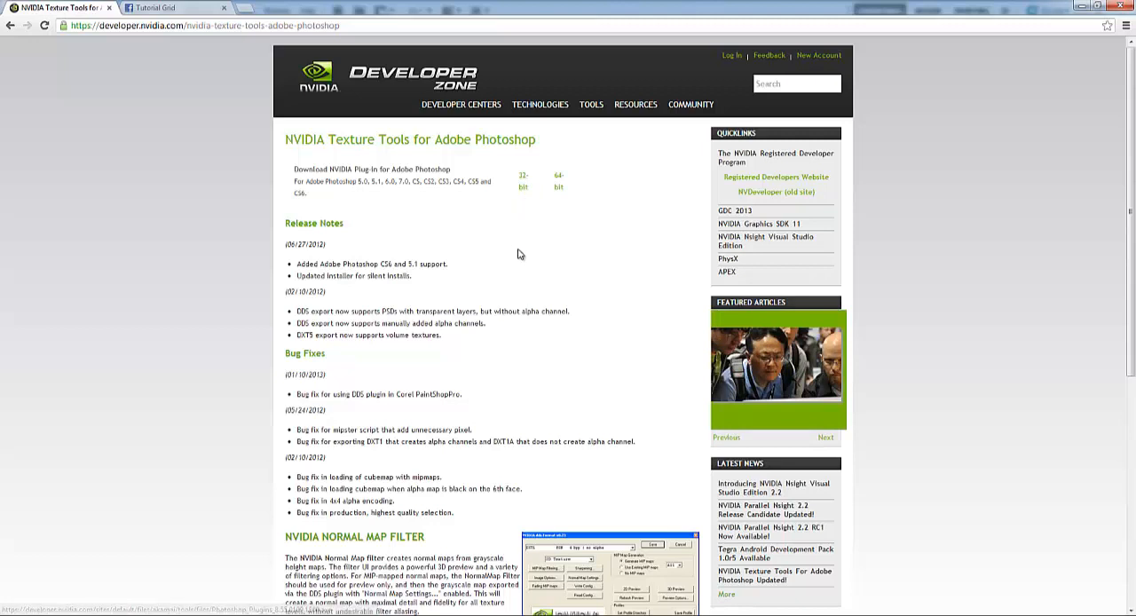
pyautogui.click(559, 181)
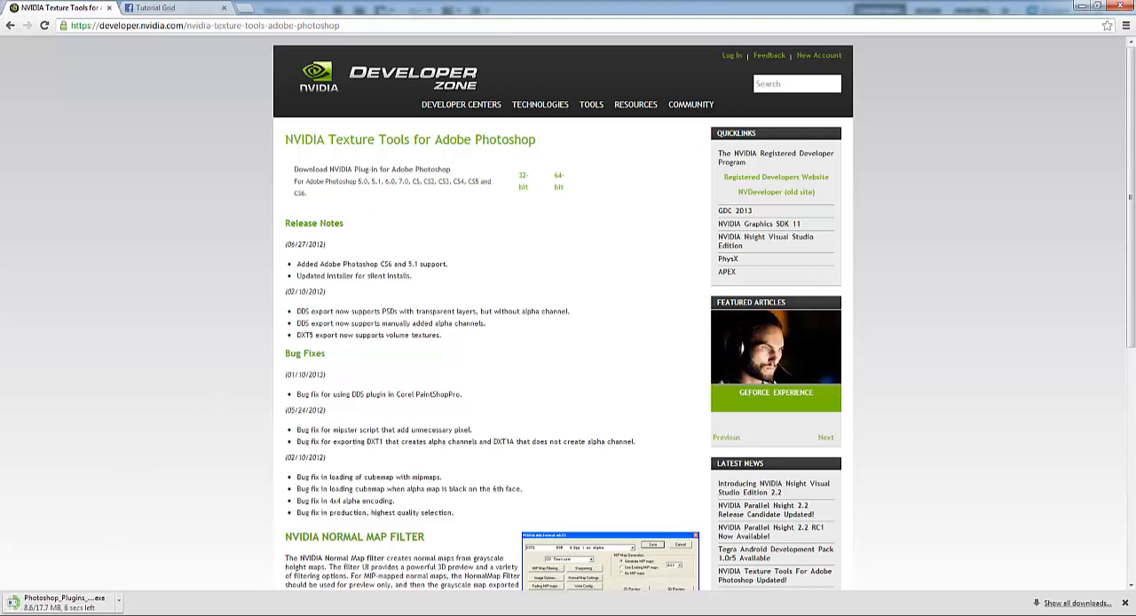
pyautogui.moveTo(200, 567)
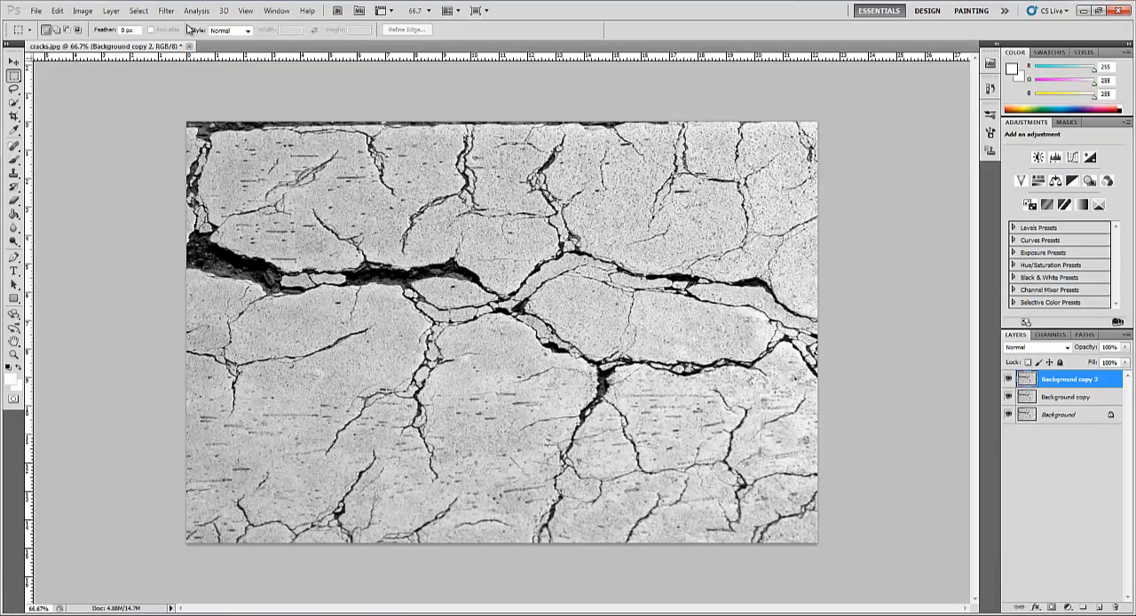
# - Back in Photoshop, start the NVIDIA Normal Map Filter on the top layer with Average RGB as the height source
pyautogui.click(166, 11)
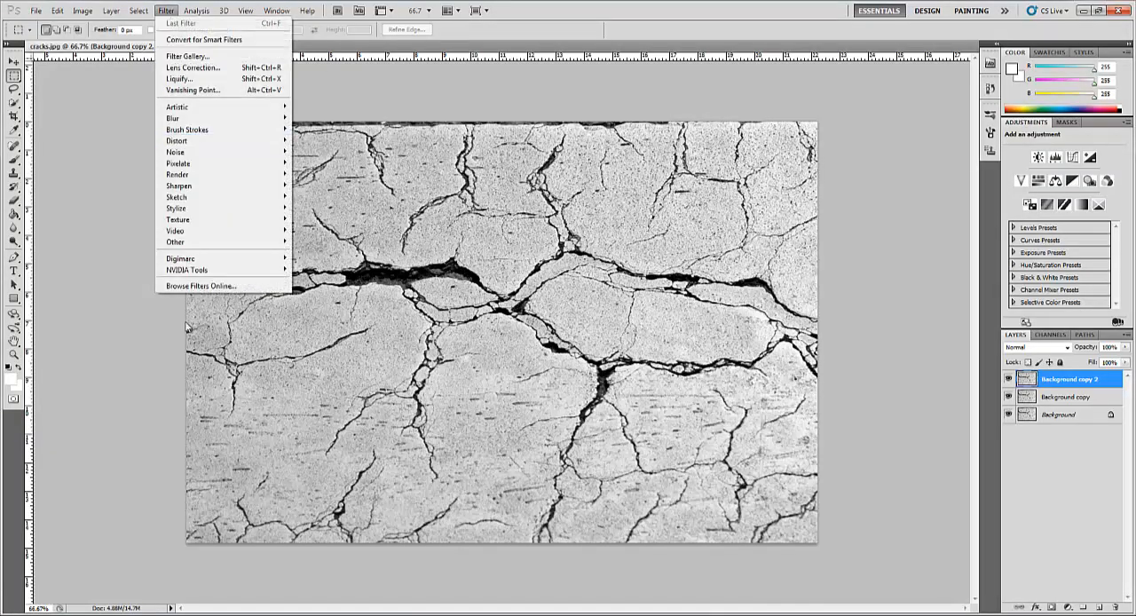
pyautogui.moveTo(222, 269)
pyautogui.click(329, 270)
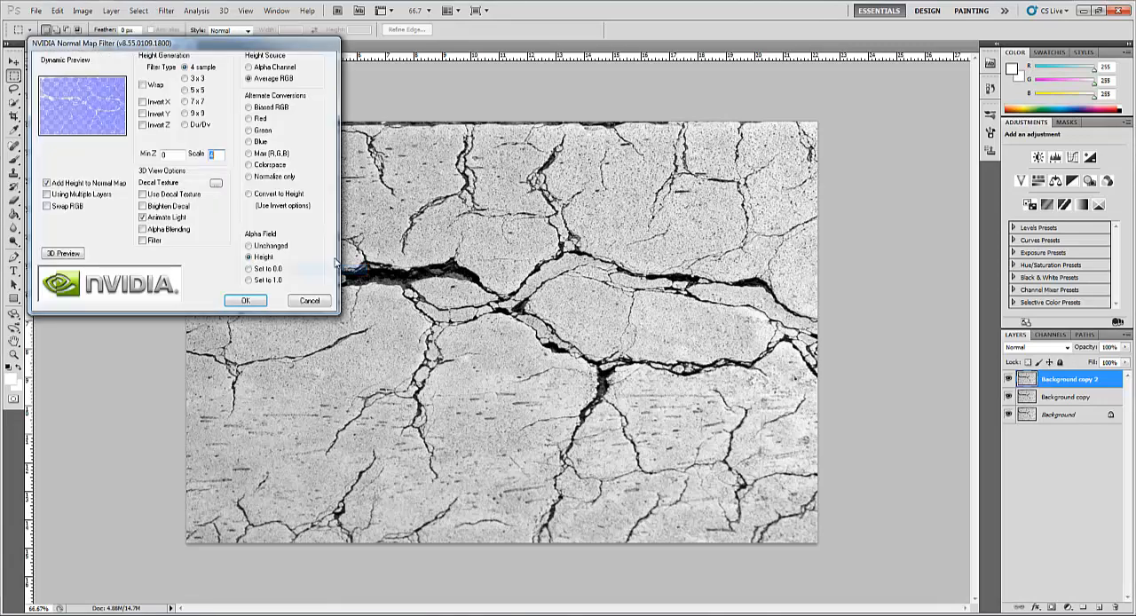
pyautogui.moveTo(197, 43); pyautogui.dragTo(321, 111)
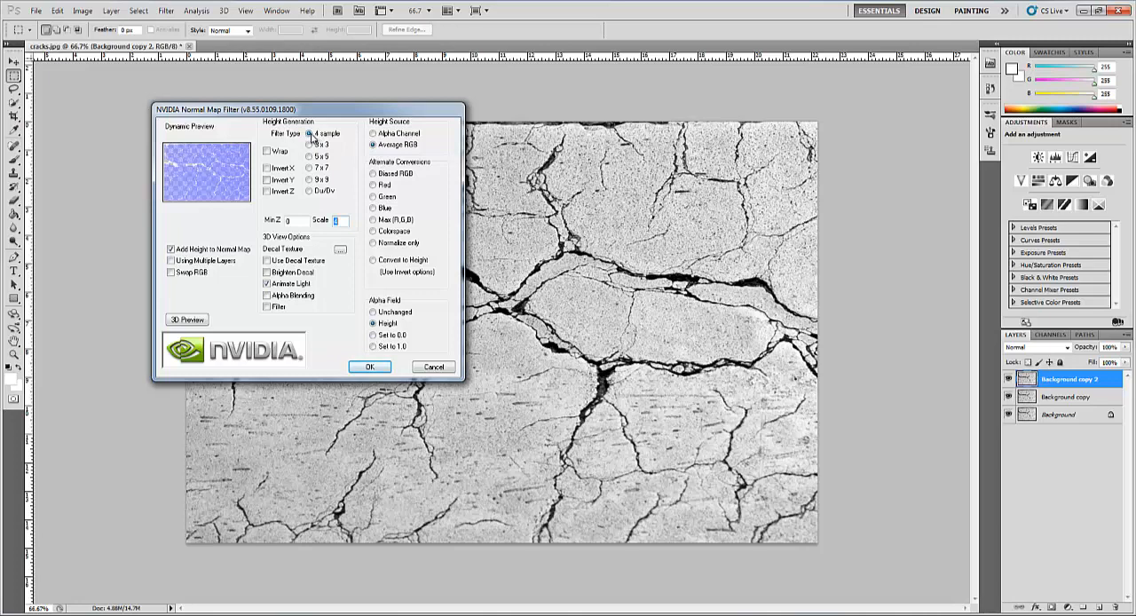
pyautogui.click(373, 147)
# - Examine the normal map's relief in an enlarged 3D preview, rotating the surface, and close the preview
pyautogui.click(187, 321)
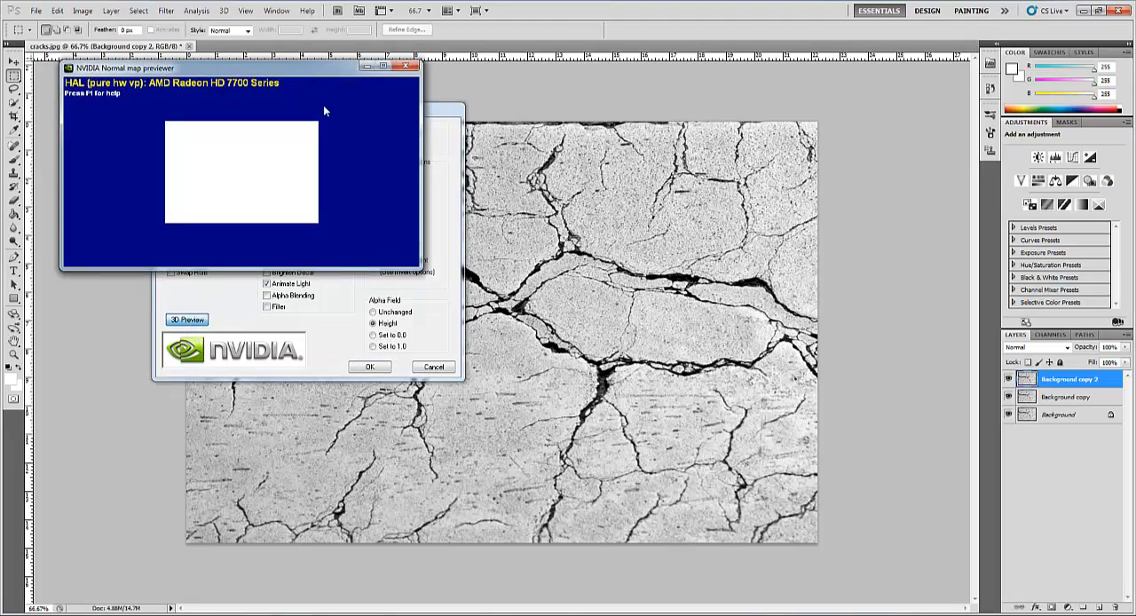
pyautogui.moveTo(421, 267); pyautogui.dragTo(676, 491)
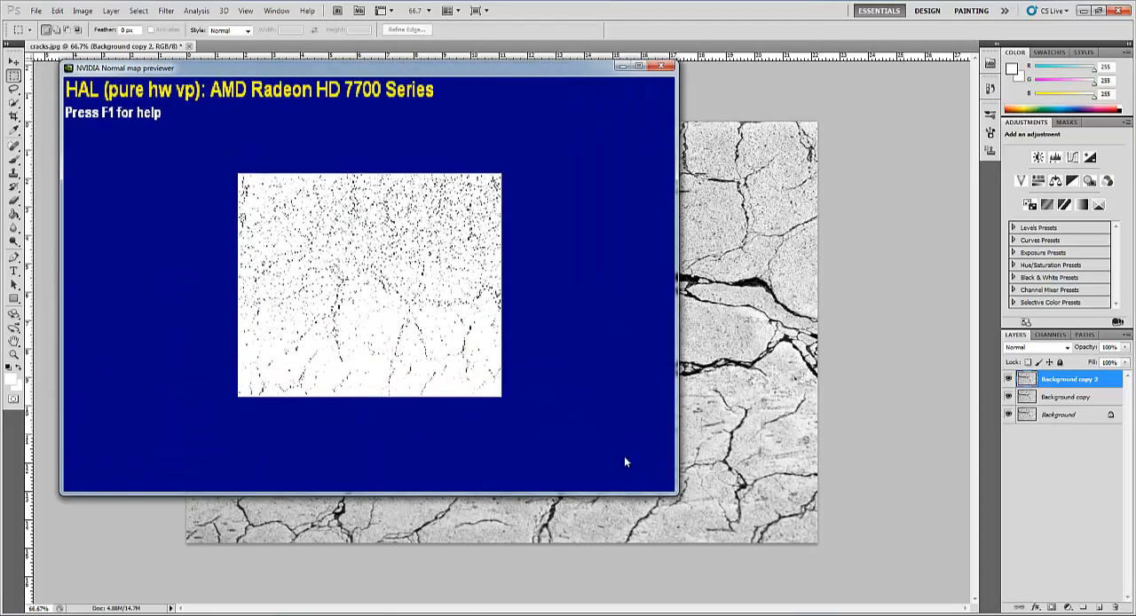
pyautogui.moveTo(449, 337); pyautogui.dragTo(414, 338)
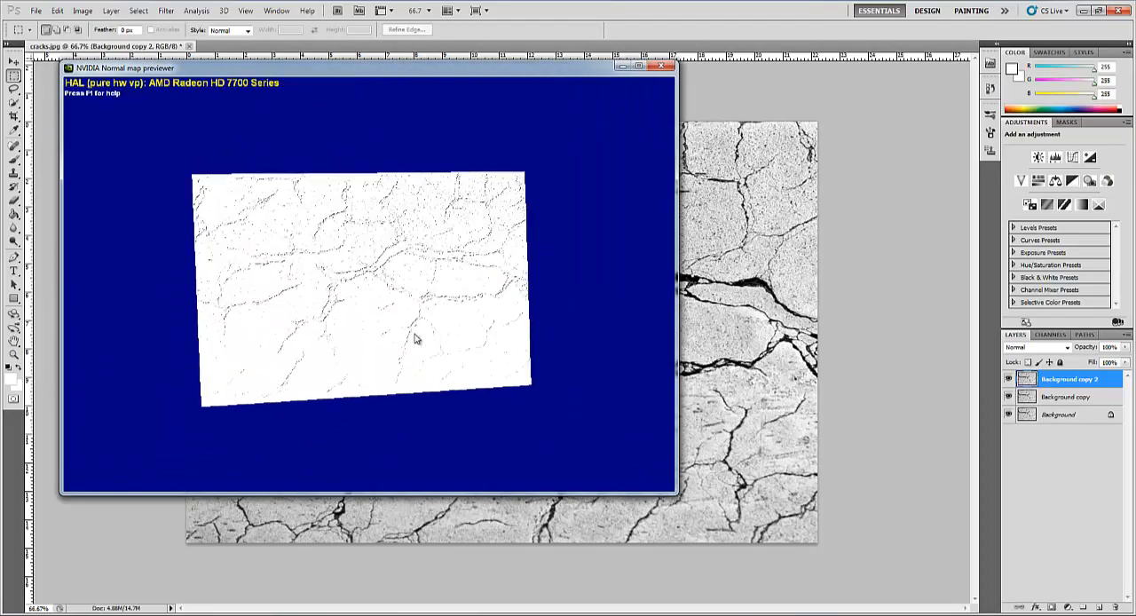
pyautogui.moveTo(415, 335); pyautogui.dragTo(476, 350, button='right')
pyautogui.moveTo(476, 349); pyautogui.dragTo(457, 229)
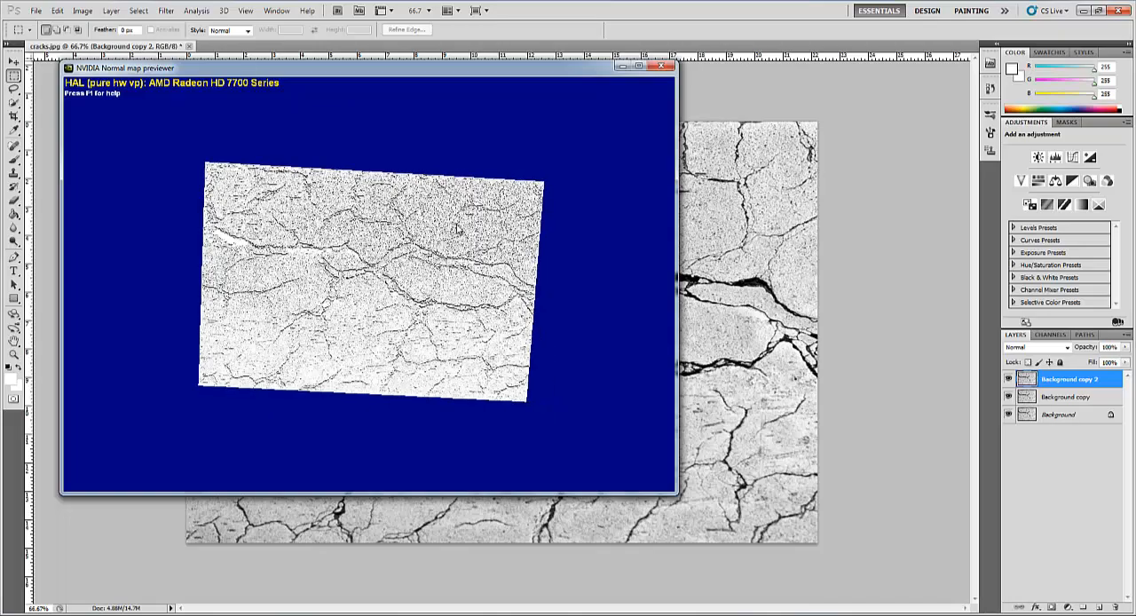
pyautogui.moveTo(455, 228)
pyautogui.mouseDown(button='right')
pyautogui.moveTo(376, 212)
pyautogui.moveTo(398, 244)
pyautogui.moveTo(373, 257)
pyautogui.moveTo(347, 267)
pyautogui.moveTo(261, 257)
pyautogui.moveTo(450, 246)
pyautogui.mouseUp(button='right')
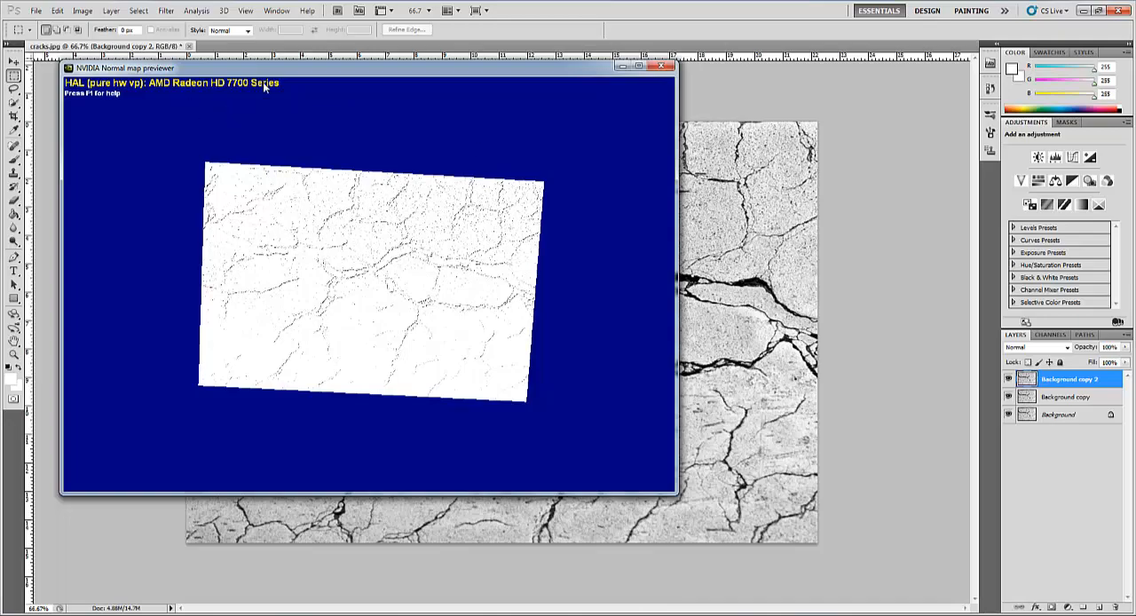
pyautogui.moveTo(308, 71); pyautogui.dragTo(305, 63)
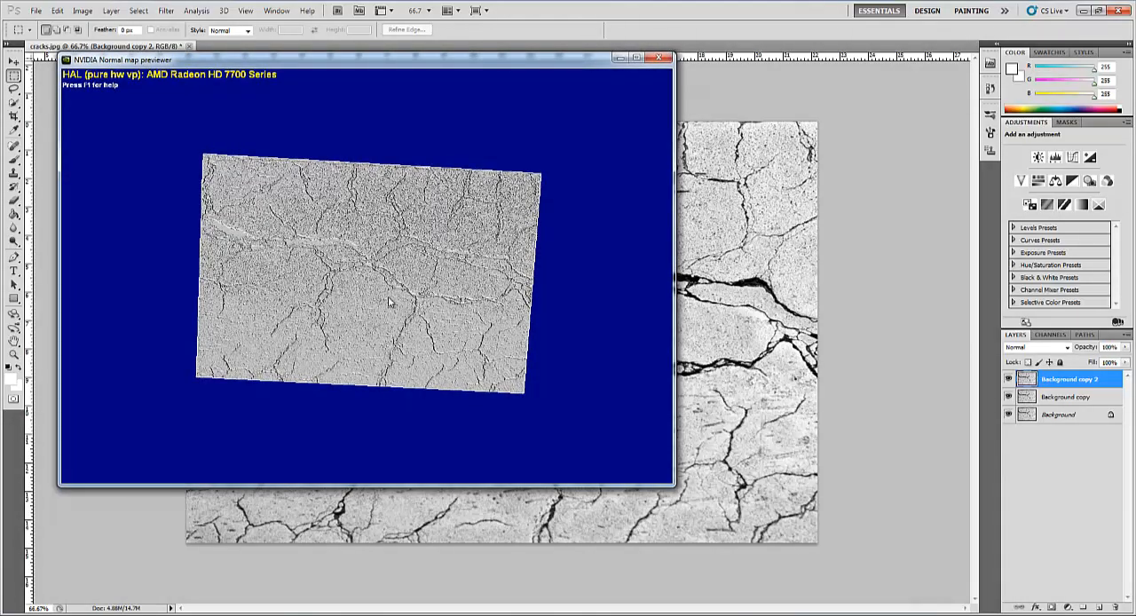
pyautogui.moveTo(393, 299); pyautogui.dragTo(535, 287)
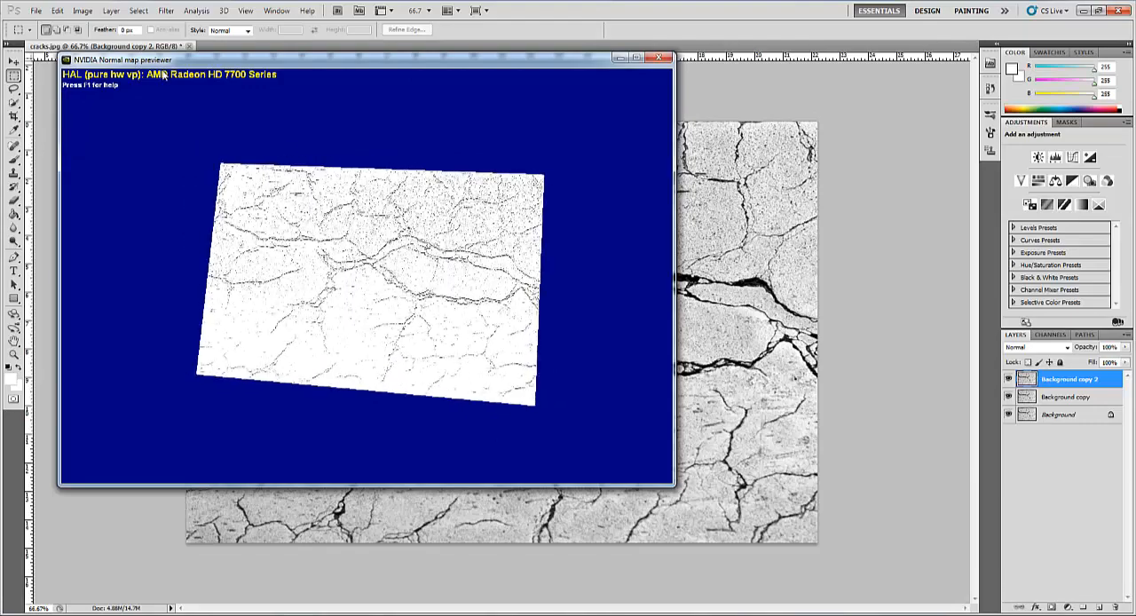
pyautogui.click(658, 59)
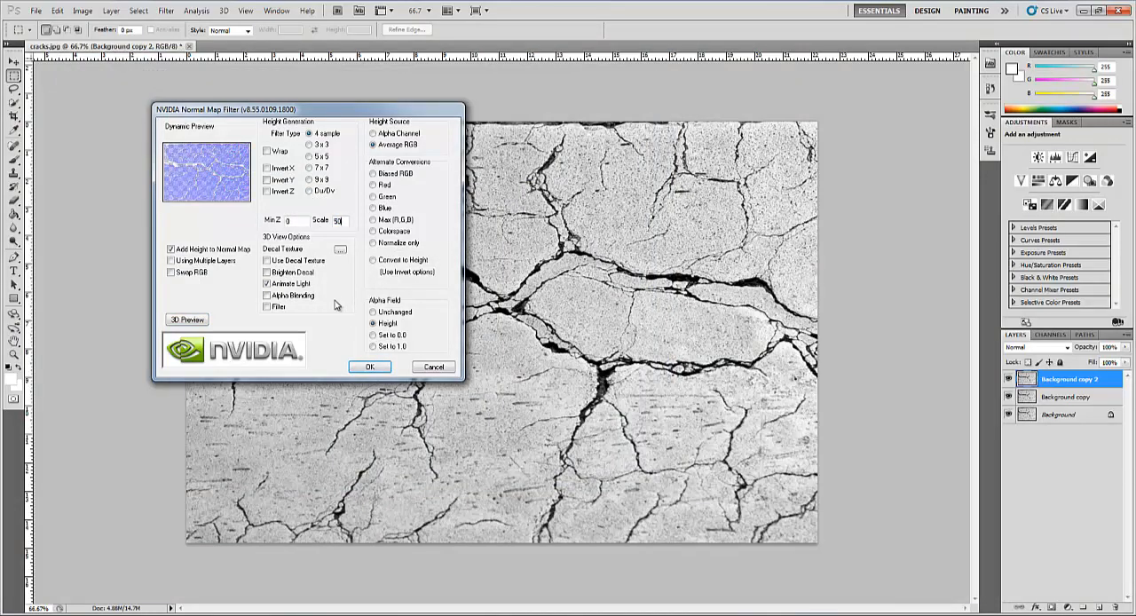
# - Try a normal map scale of 50 and inspect the relief in the 3D preview
pyautogui.click(189, 323)
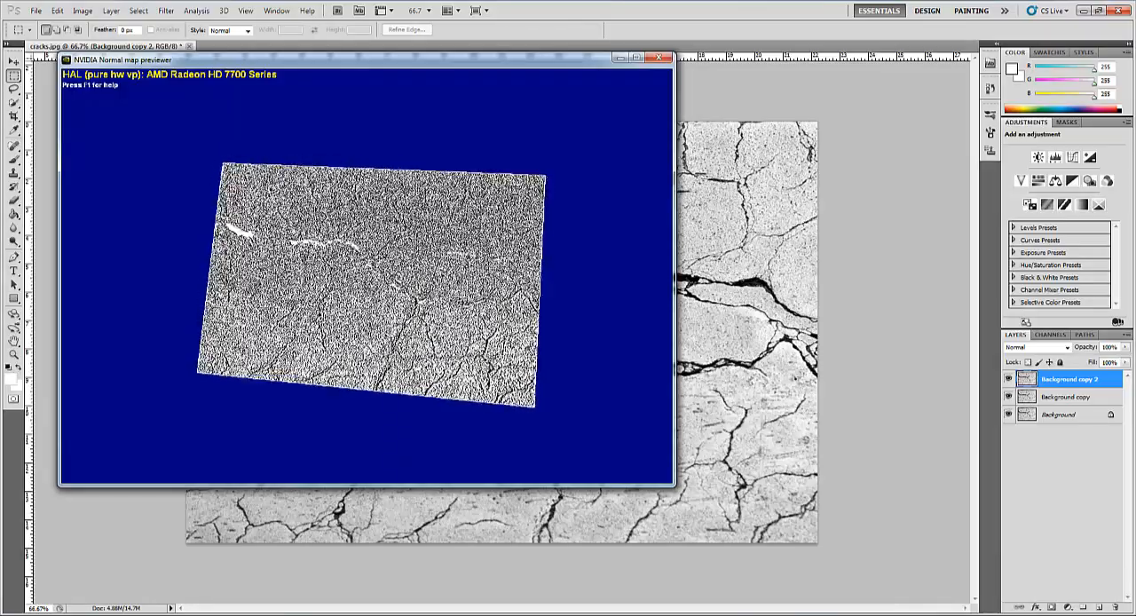
pyautogui.moveTo(479, 424)
pyautogui.mouseDown()
pyautogui.moveTo(501, 414)
pyautogui.moveTo(439, 406)
pyautogui.moveTo(466, 421)
pyautogui.moveTo(488, 400)
pyautogui.moveTo(484, 424)
pyautogui.mouseUp()
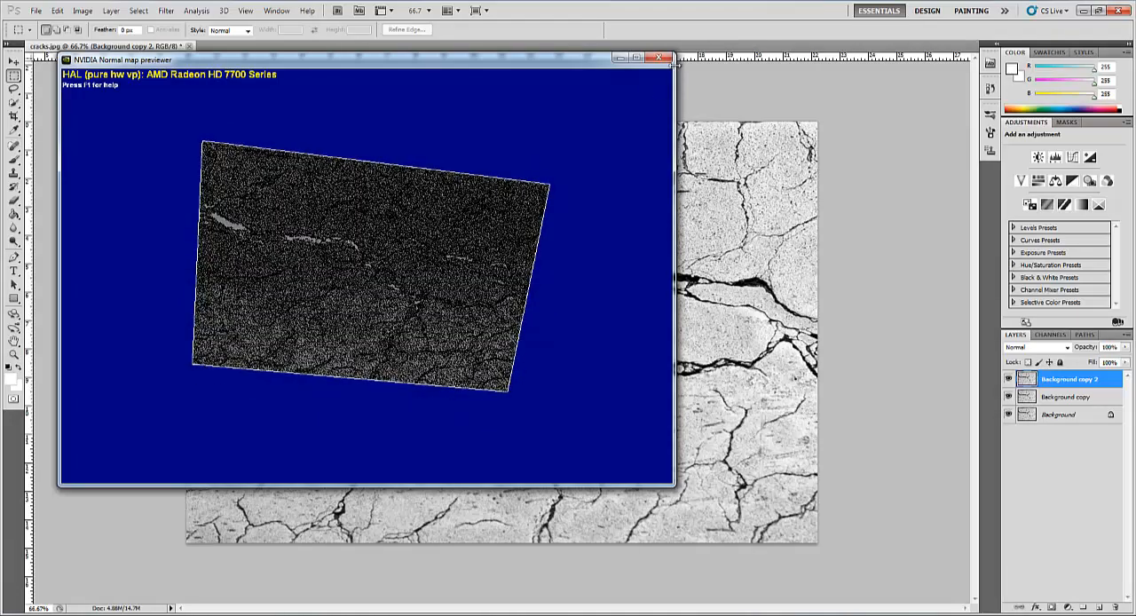
pyautogui.click(658, 58)
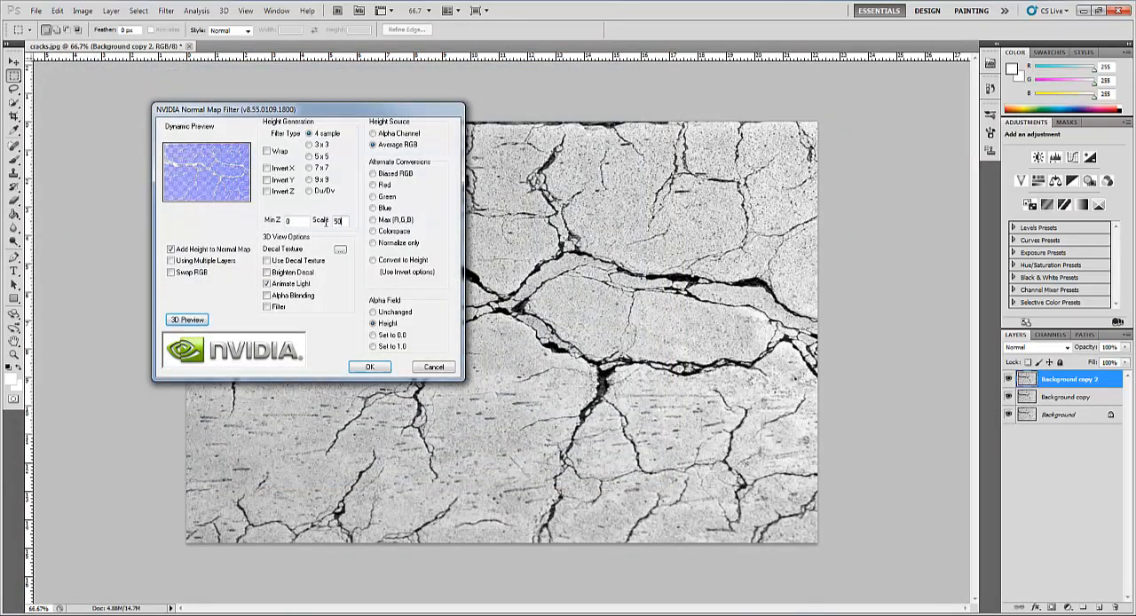
# - Replace the normal map scale value and apply the NVIDIA filter to the top layer
pyautogui.moveTo(326, 222); pyautogui.dragTo(303, 219)
pyautogui.click(370, 367)
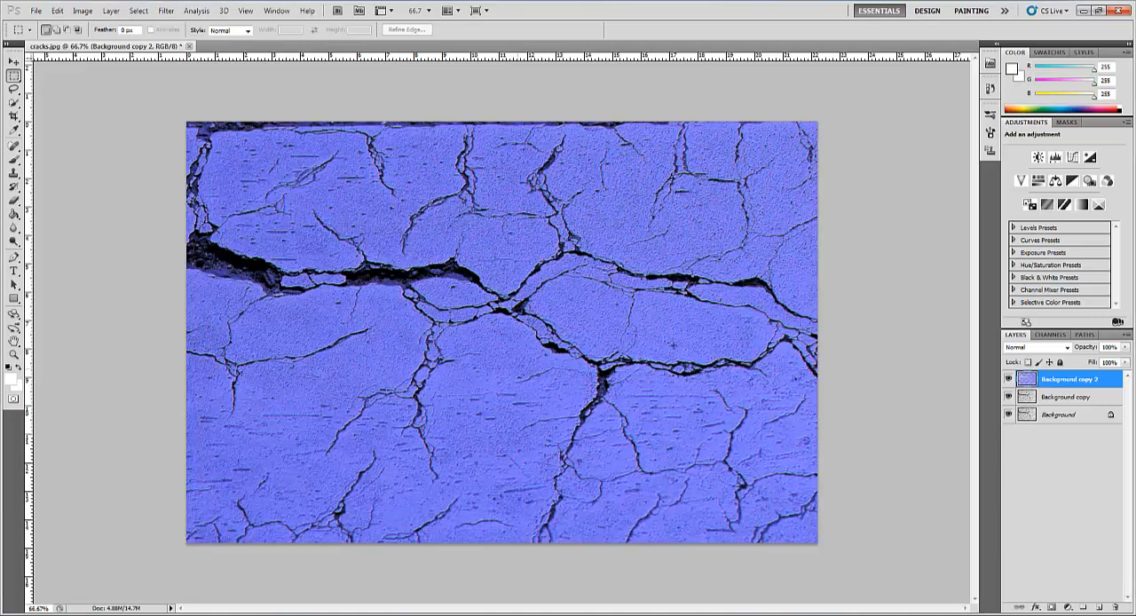
# - Hide the two lower layers and save the normal map as a JPEG named cracks_Bump in the Bump MAP folder
pyautogui.moveTo(1008, 397); pyautogui.dragTo(1008, 415)
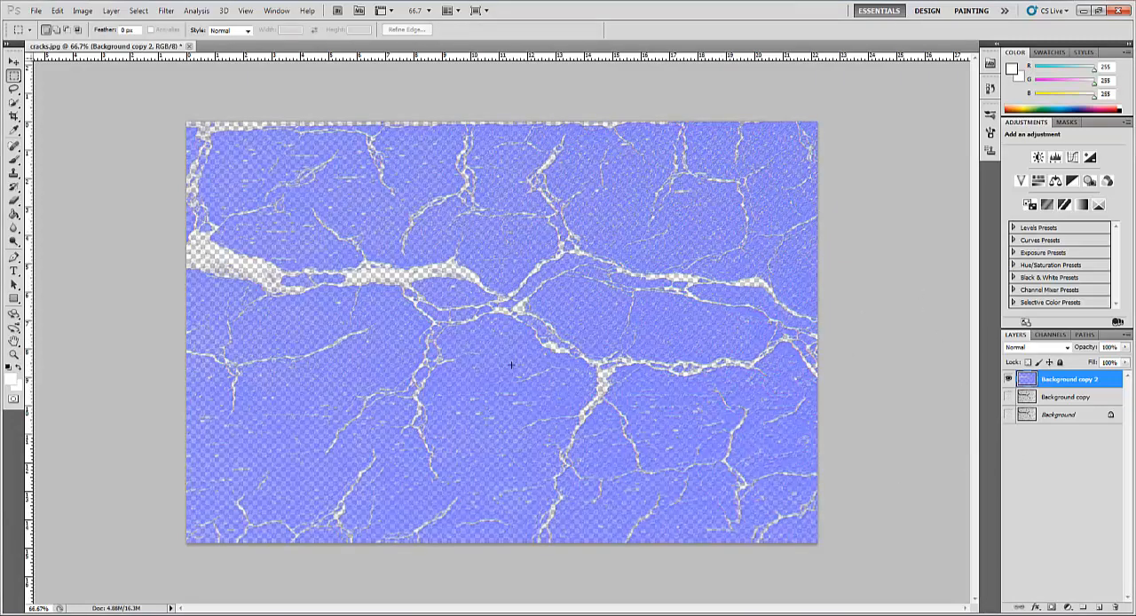
pyautogui.click(37, 10)
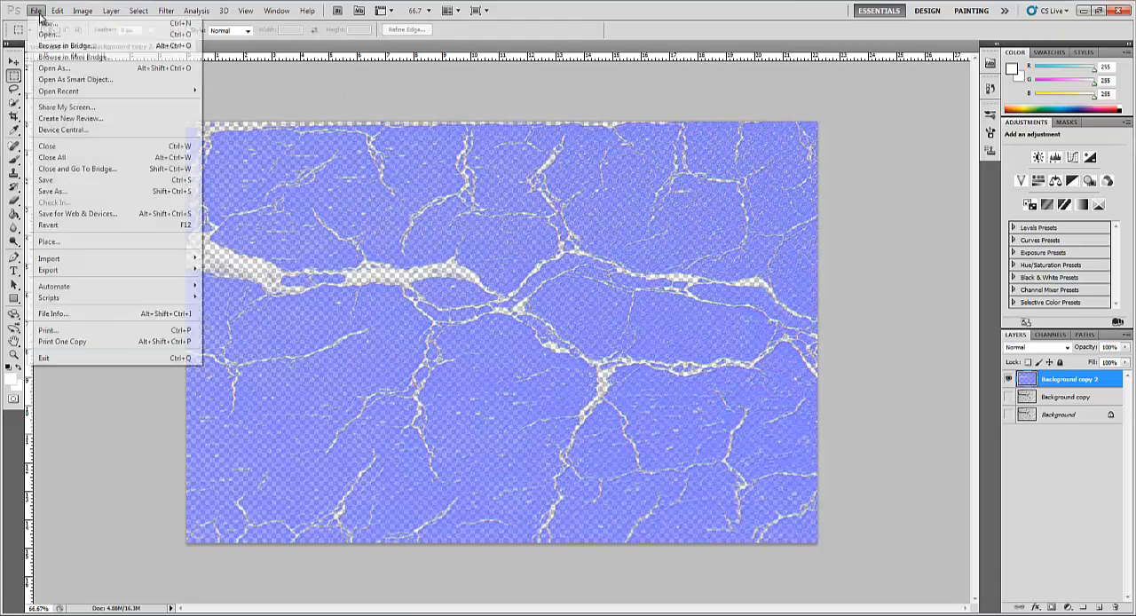
pyautogui.click(93, 190)
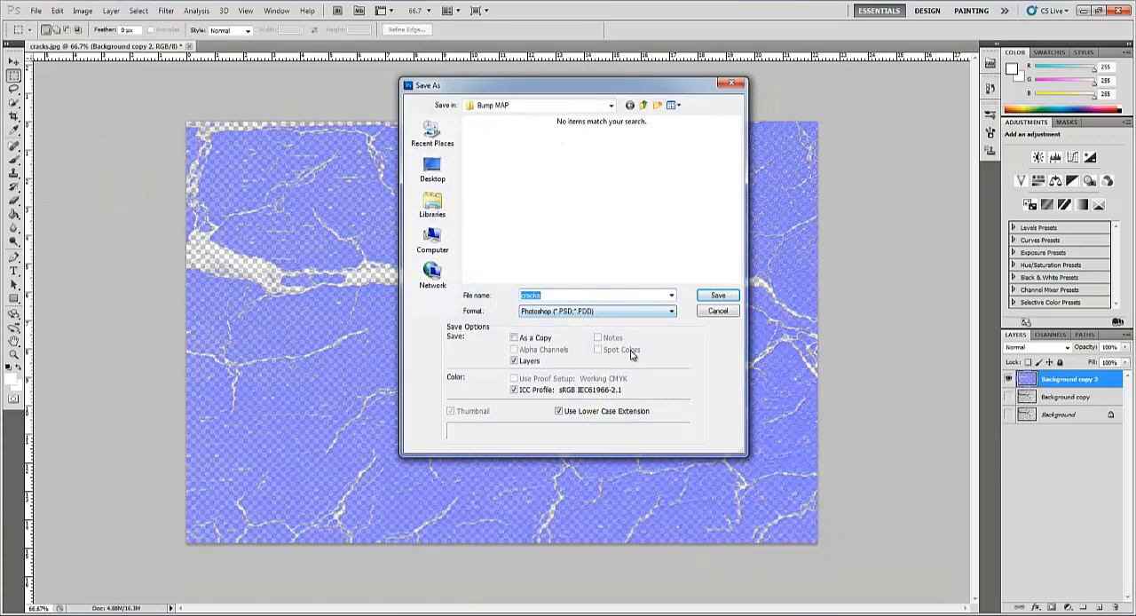
pyautogui.click(563, 311)
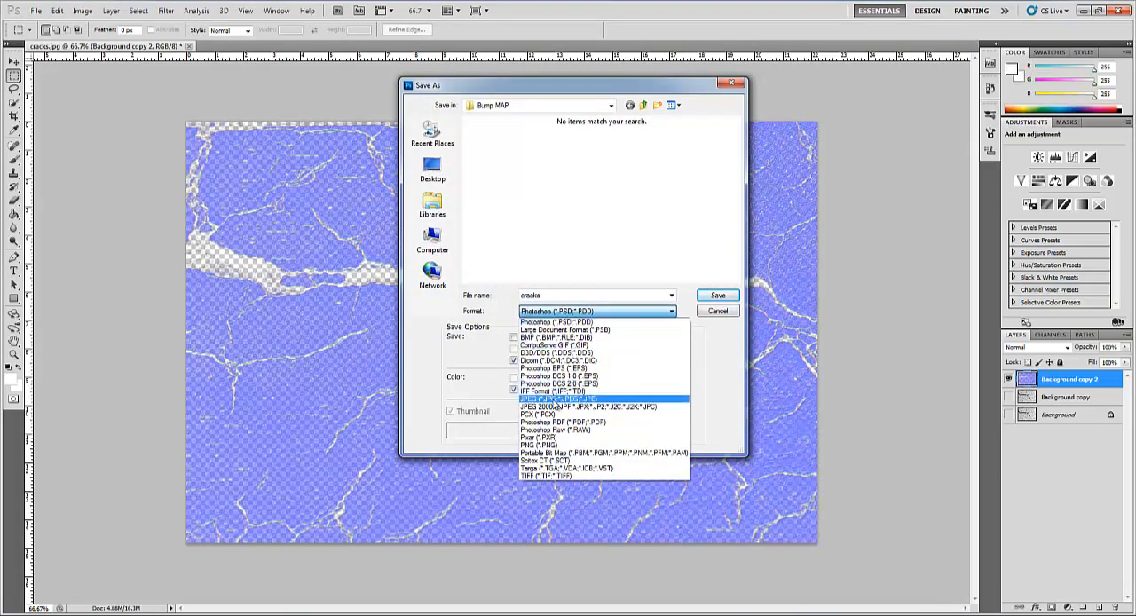
pyautogui.click(557, 400)
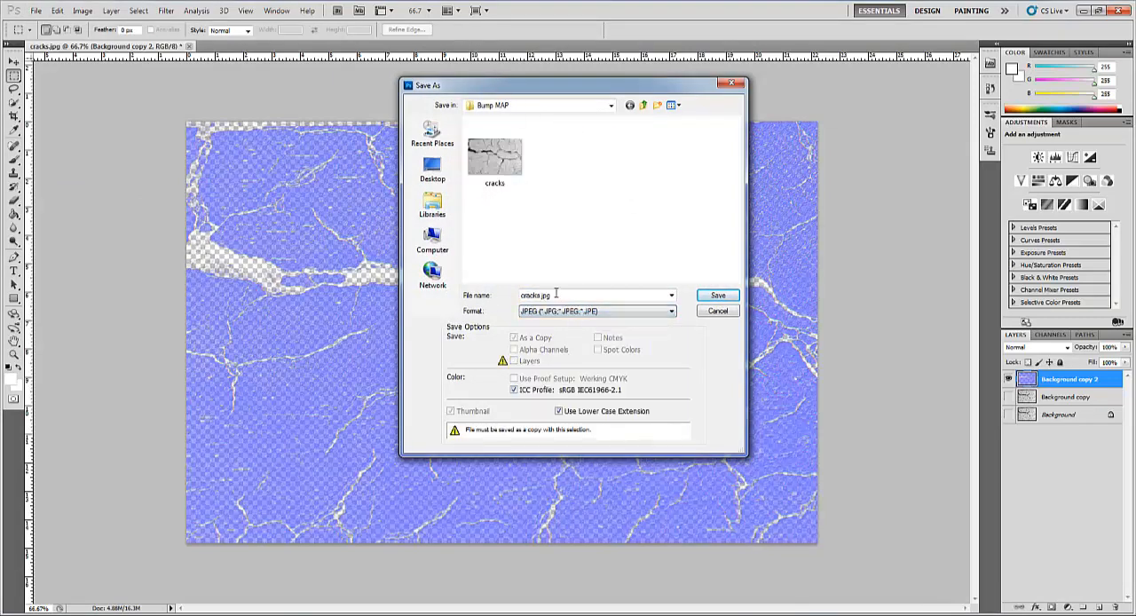
pyautogui.doubleClick(557, 296)
pyautogui.moveTo(564, 297); pyautogui.dragTo(539, 297)
pyautogui.click(723, 295)
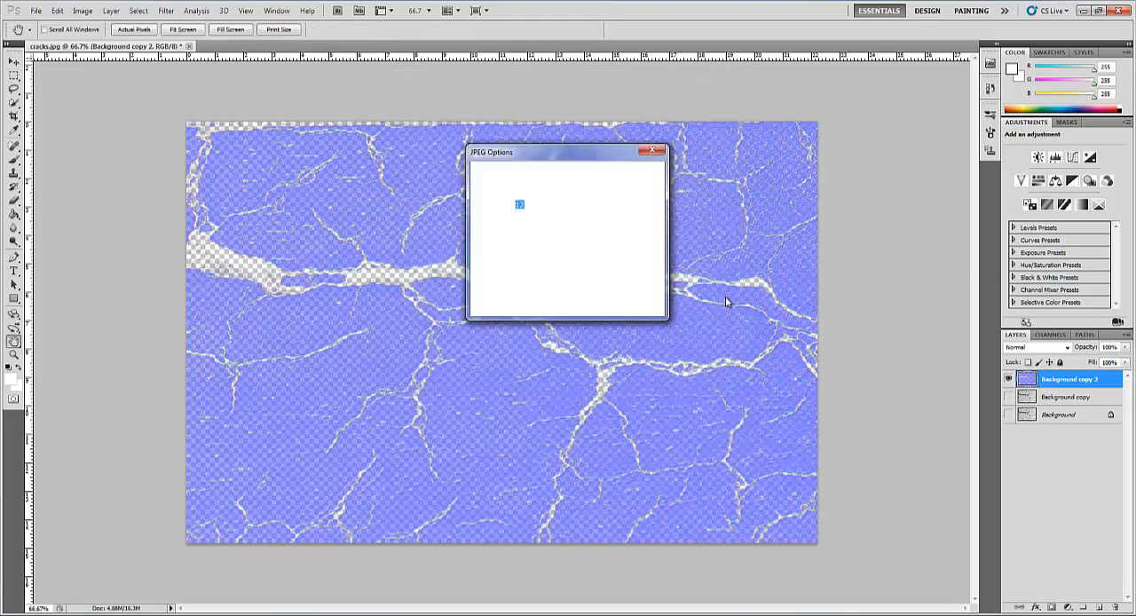
pyautogui.click(637, 173)
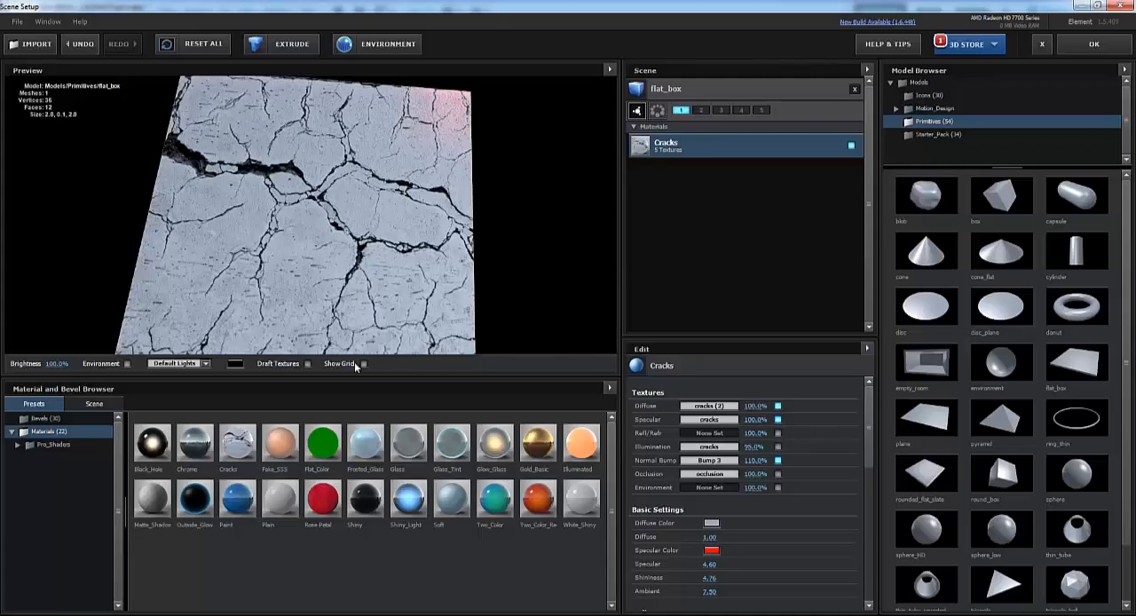
# - Switch to After Effects, leave the open Scene Setup, and create a composition from the HDV/HDTV 720 25 preset at 23.976 fps
pyautogui.click(1093, 43)
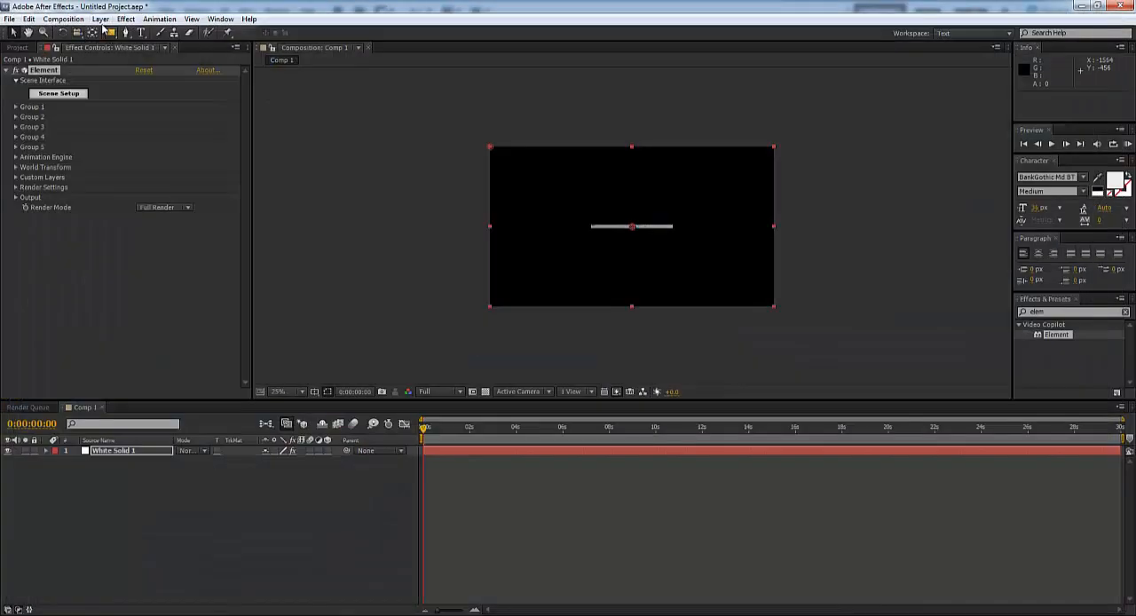
pyautogui.click(63, 19)
pyautogui.click(76, 32)
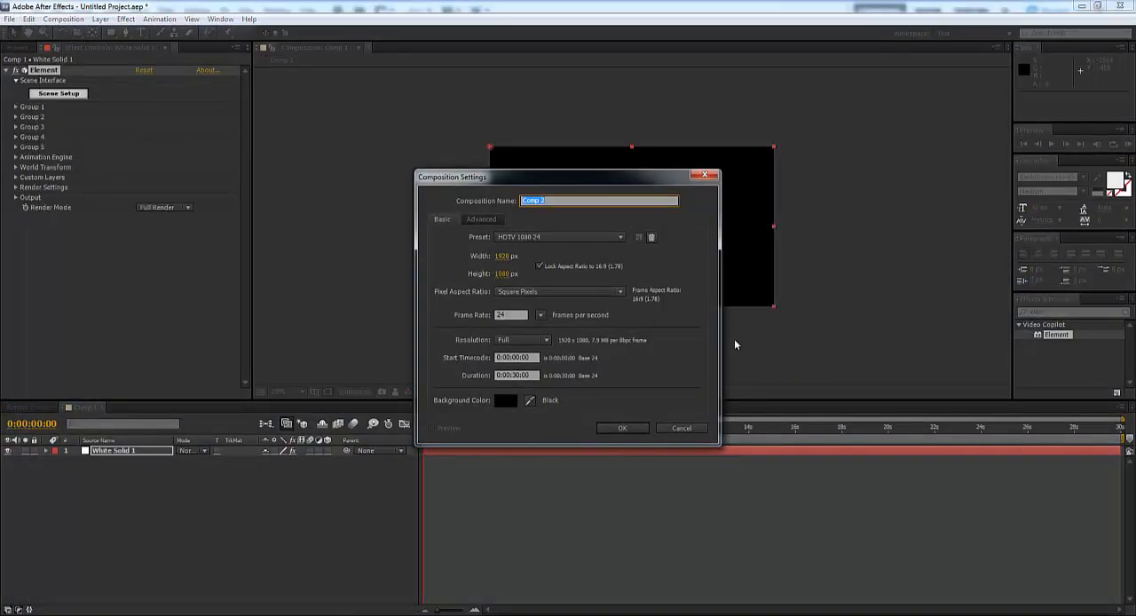
pyautogui.click(536, 238)
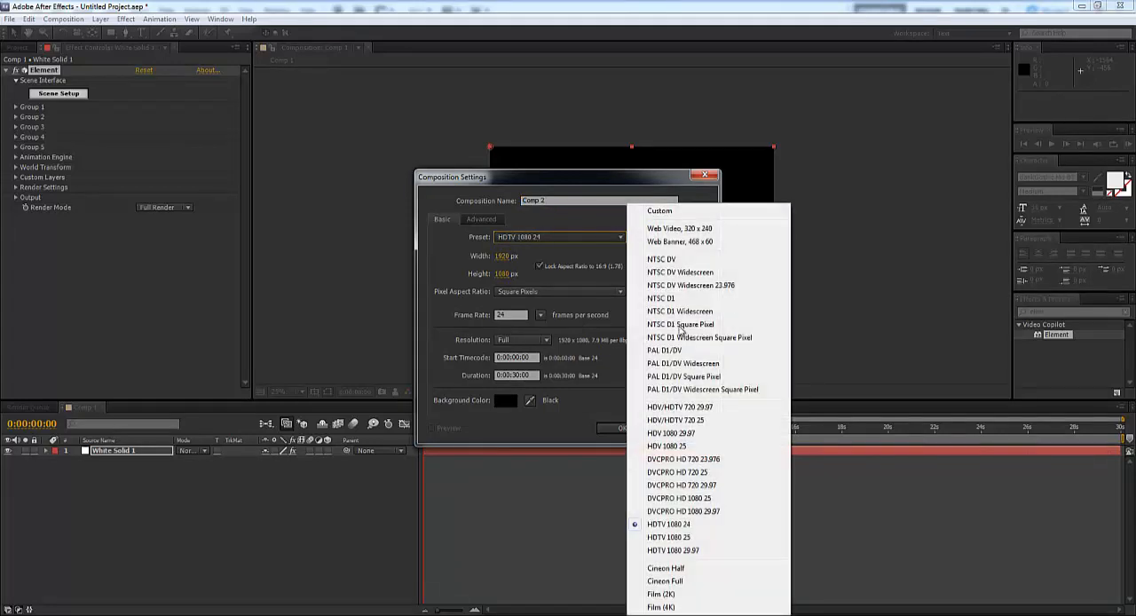
pyautogui.click(713, 420)
pyautogui.click(517, 316)
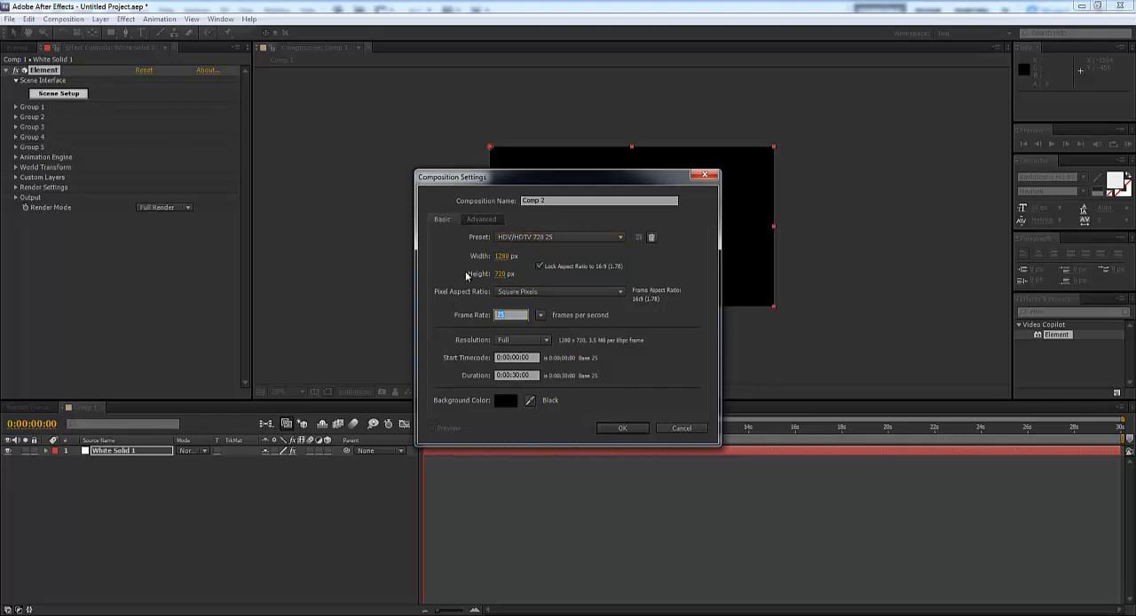
pyautogui.write('23.976')
pyautogui.click(618, 429)
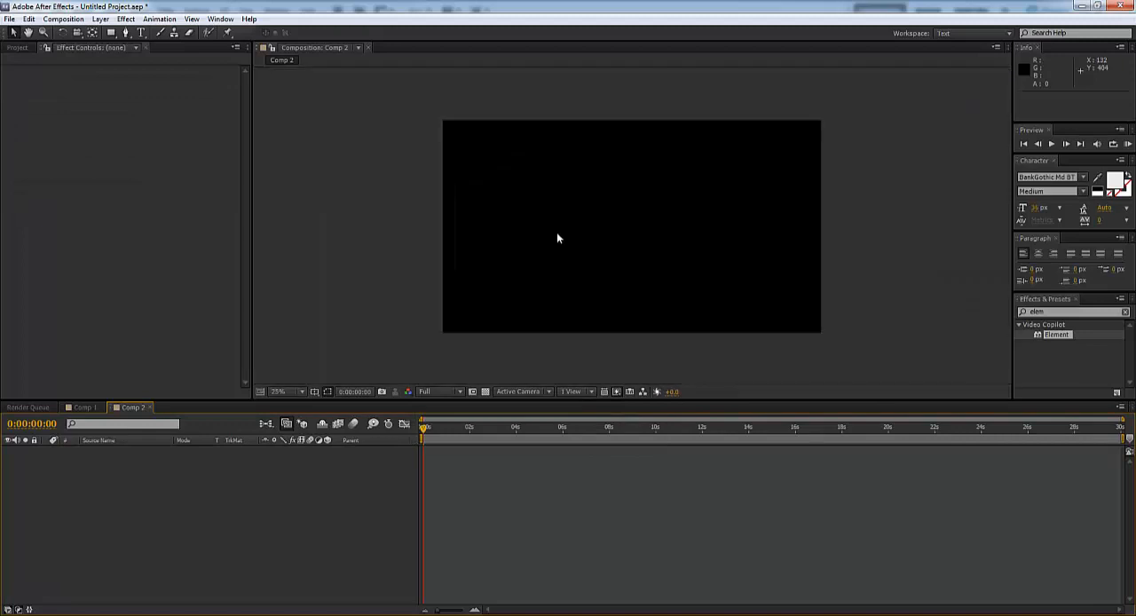
# - Add a white solid at composition size and apply the Element effect to it
pyautogui.click(100, 19)
pyautogui.moveTo(123, 34)
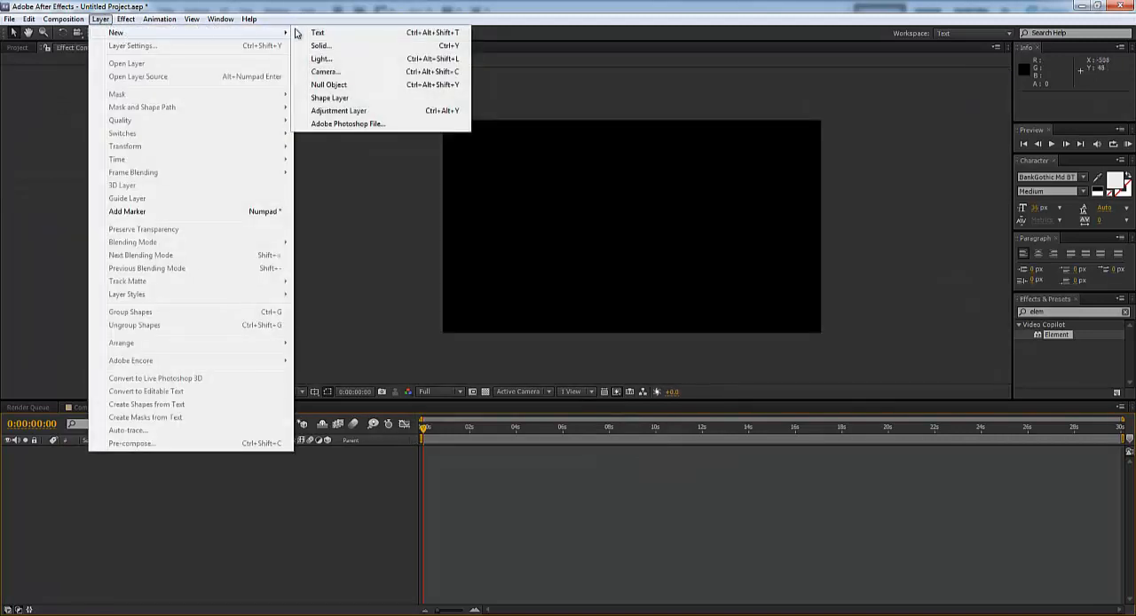
pyautogui.click(353, 45)
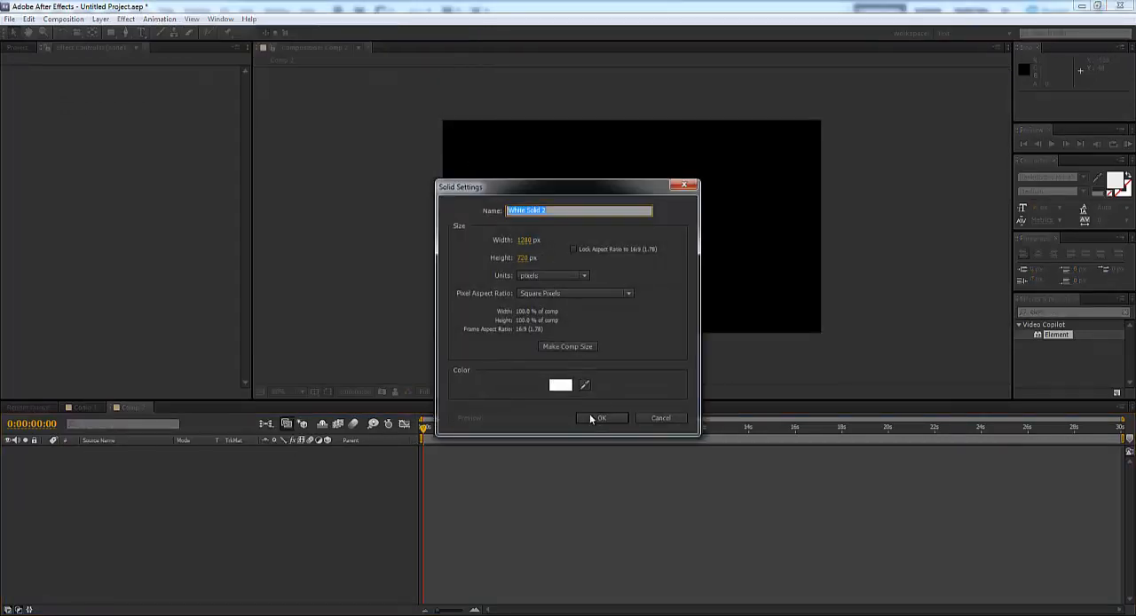
pyautogui.click(601, 418)
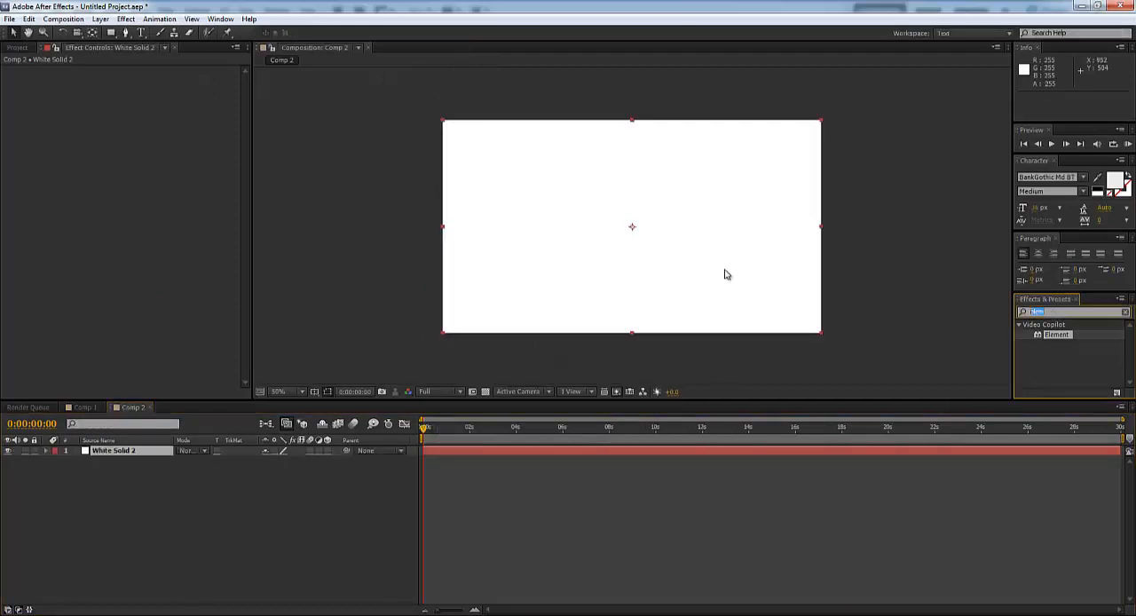
pyautogui.write('eleme')
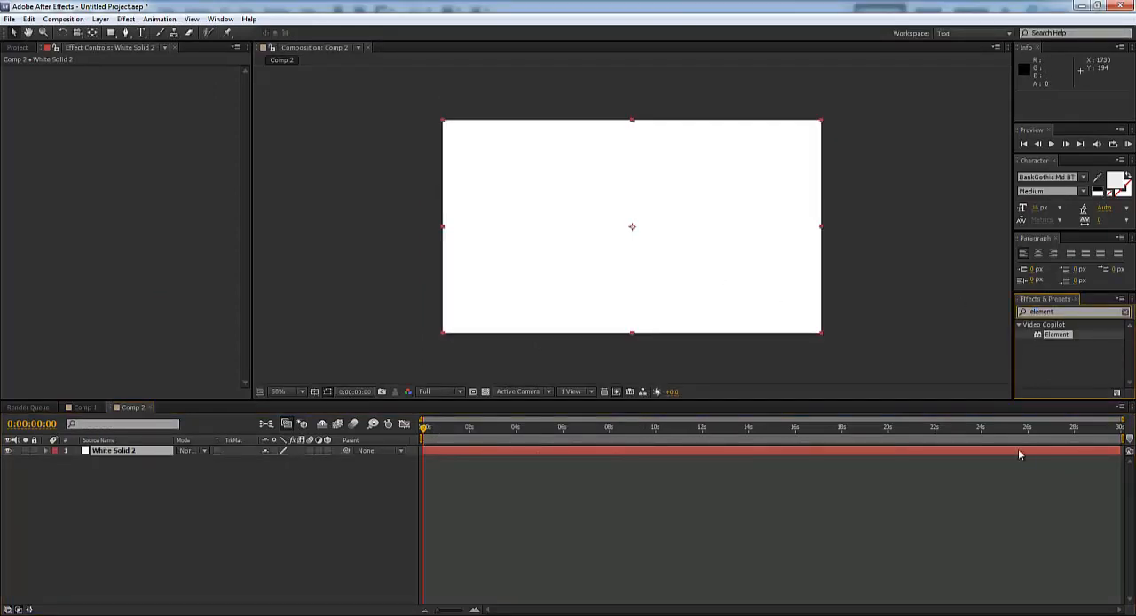
pyautogui.moveTo(1047, 334); pyautogui.dragTo(546, 449)
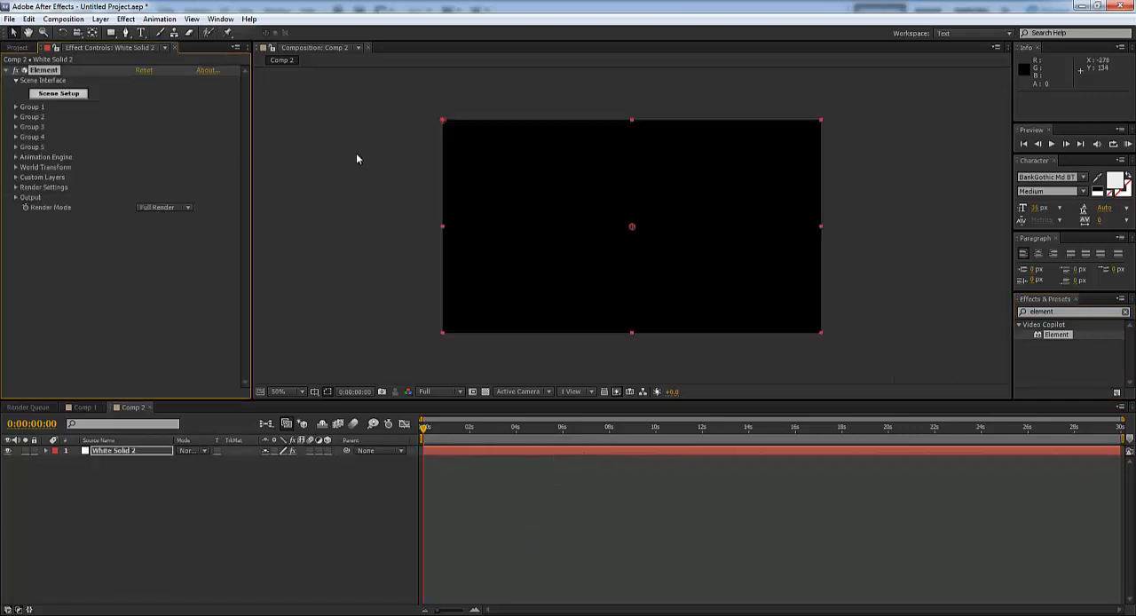
# - Open the Element Scene Setup and add the flat_box model from the Primitives folder to the scene
pyautogui.click(70, 95)
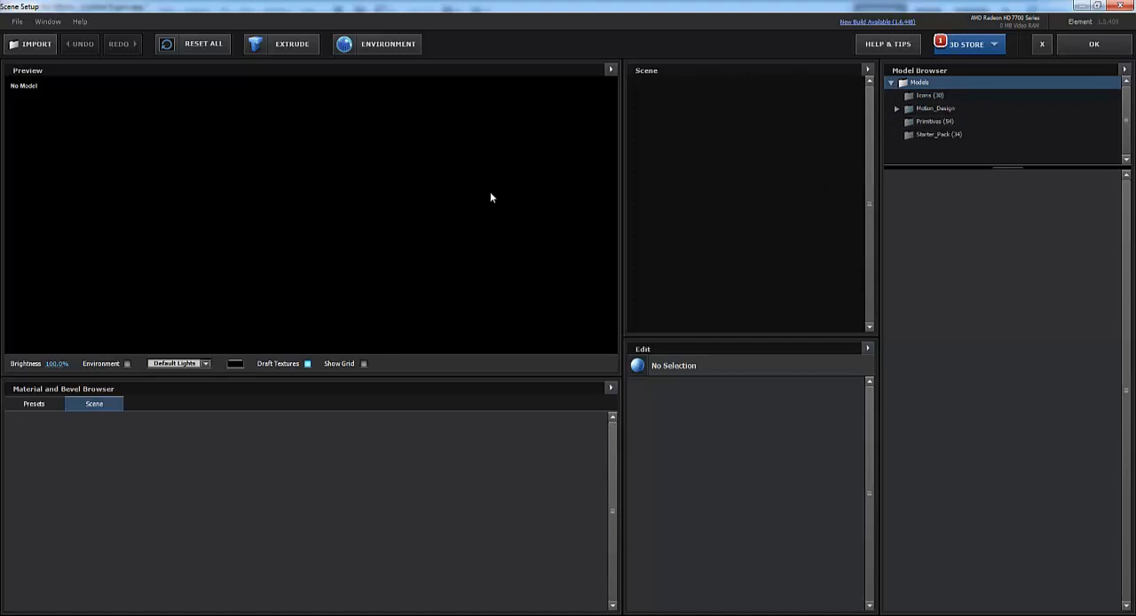
pyautogui.click(943, 134)
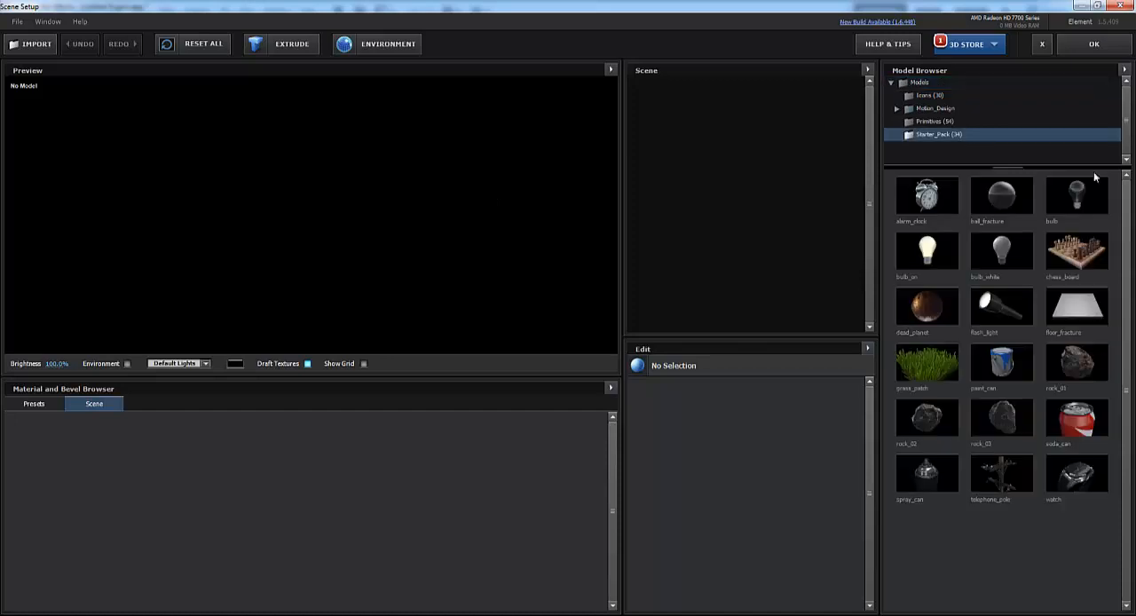
pyautogui.click(953, 123)
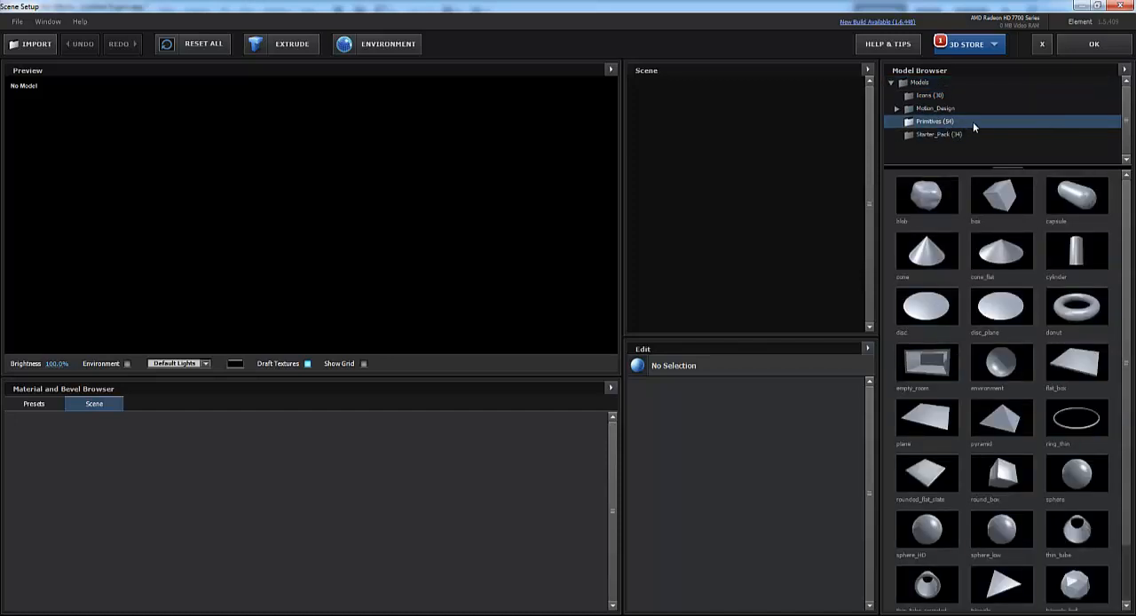
pyautogui.click(1076, 363)
pyautogui.moveTo(269, 216); pyautogui.dragTo(274, 278)
# - Load the cracks image as the Diffuse texture of the flat box's material
pyautogui.click(674, 147)
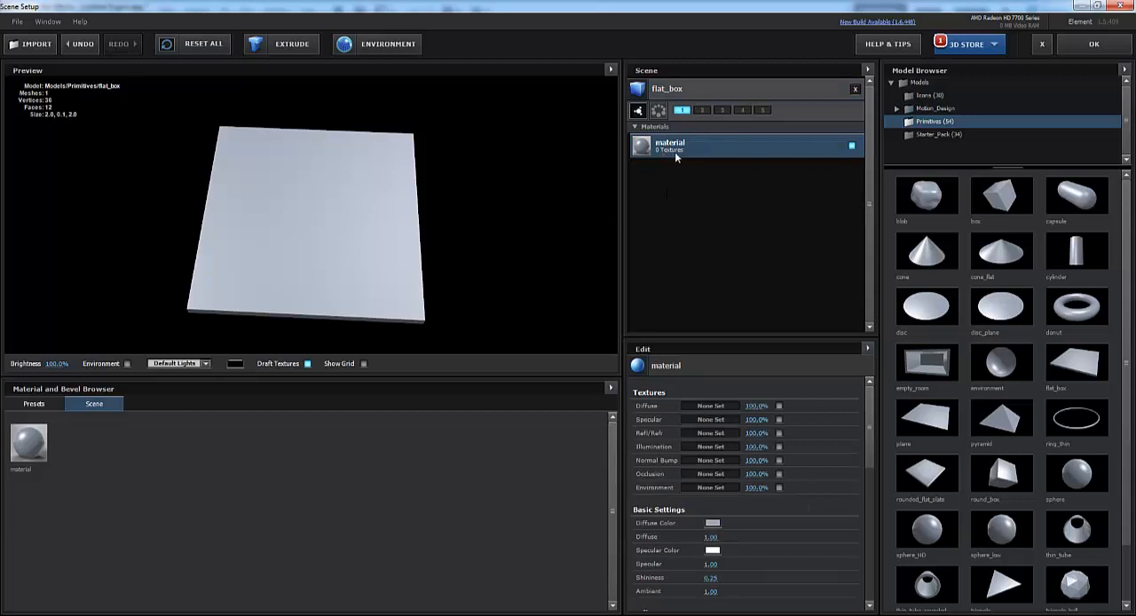
pyautogui.click(709, 408)
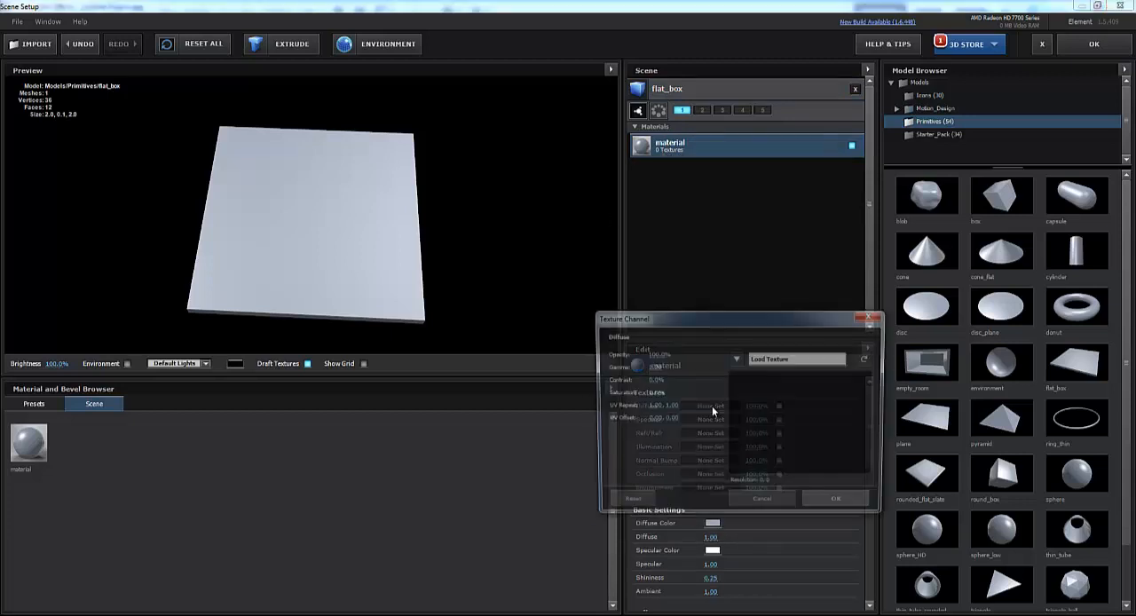
pyautogui.click(790, 358)
pyautogui.click(495, 257)
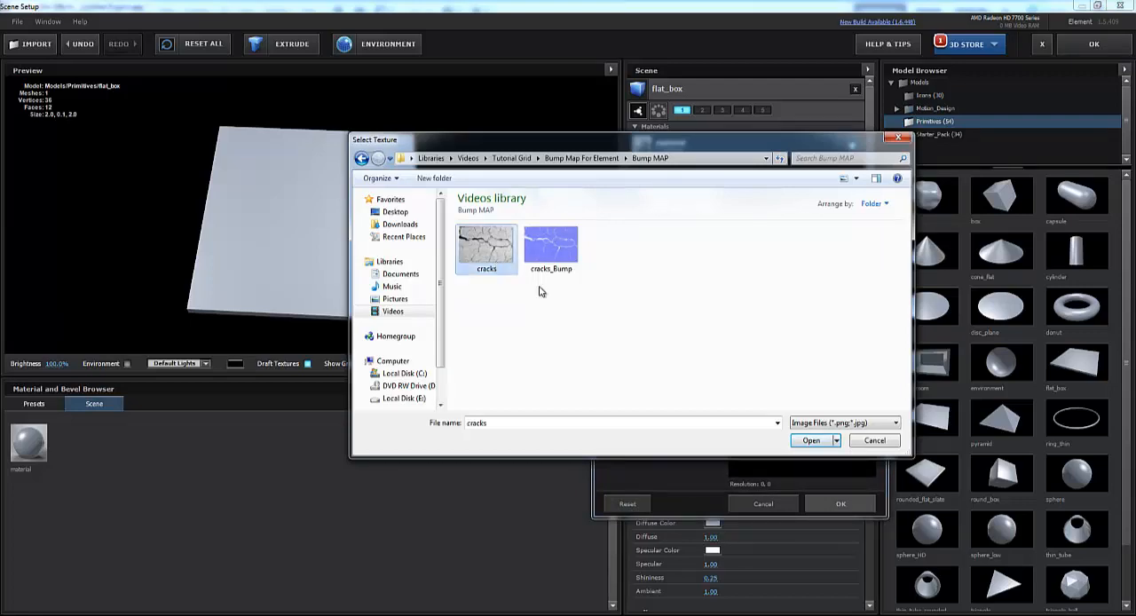
pyautogui.click(813, 441)
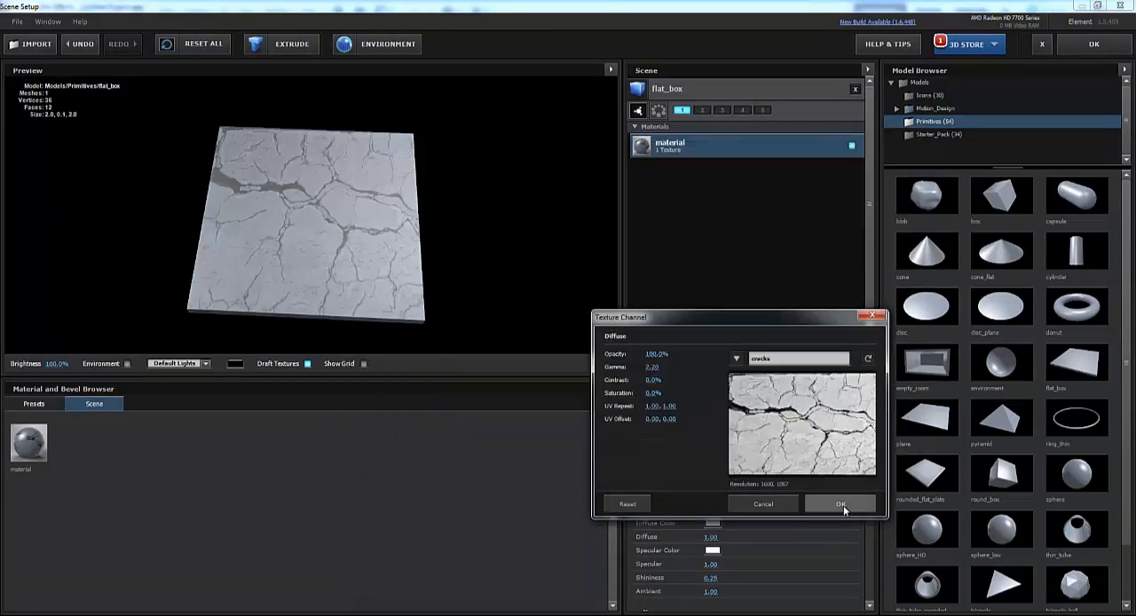
pyautogui.click(842, 504)
# - Inspect the textured box up close from several angles and turn off draft textures in the preview
pyautogui.moveTo(382, 294); pyautogui.dragTo(346, 219)
pyautogui.scroll(3, 290, 203)
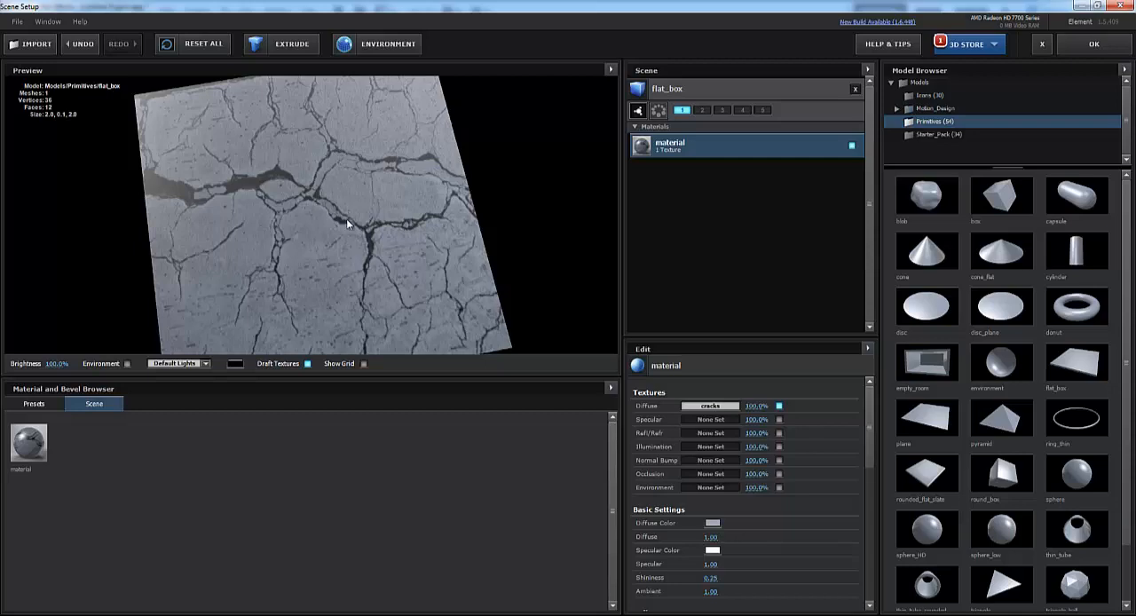
pyautogui.moveTo(326, 310); pyautogui.dragTo(365, 268)
pyautogui.scroll(4, 335, 230)
pyautogui.scroll(-4, 327, 288)
pyautogui.click(307, 365)
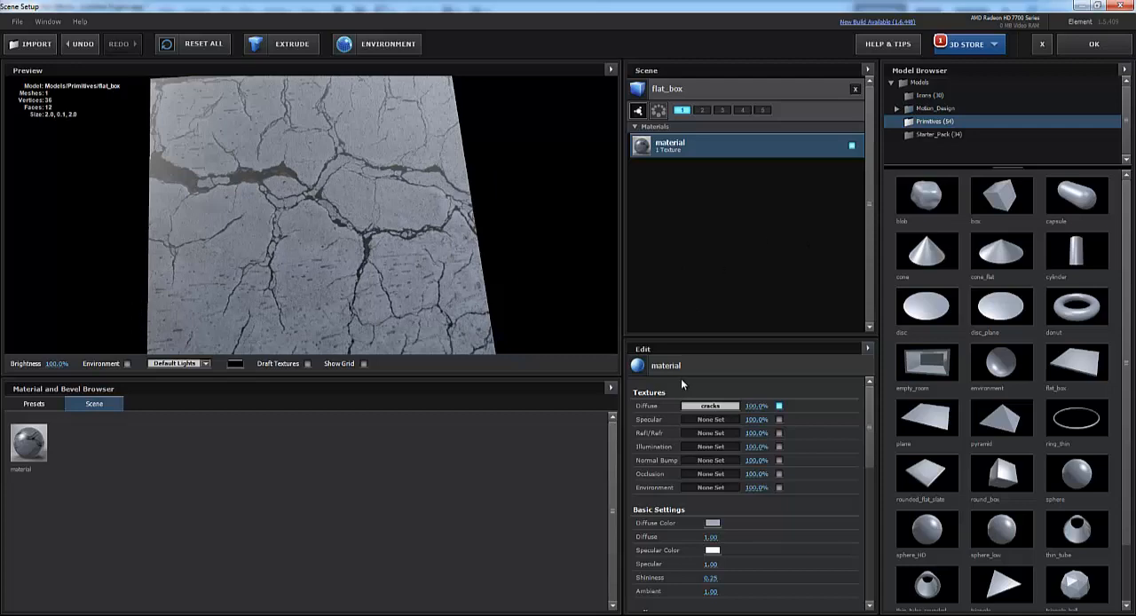
# - Load cracks_Bump as the Normal Bump texture of the flat box's material
pyautogui.click(713, 461)
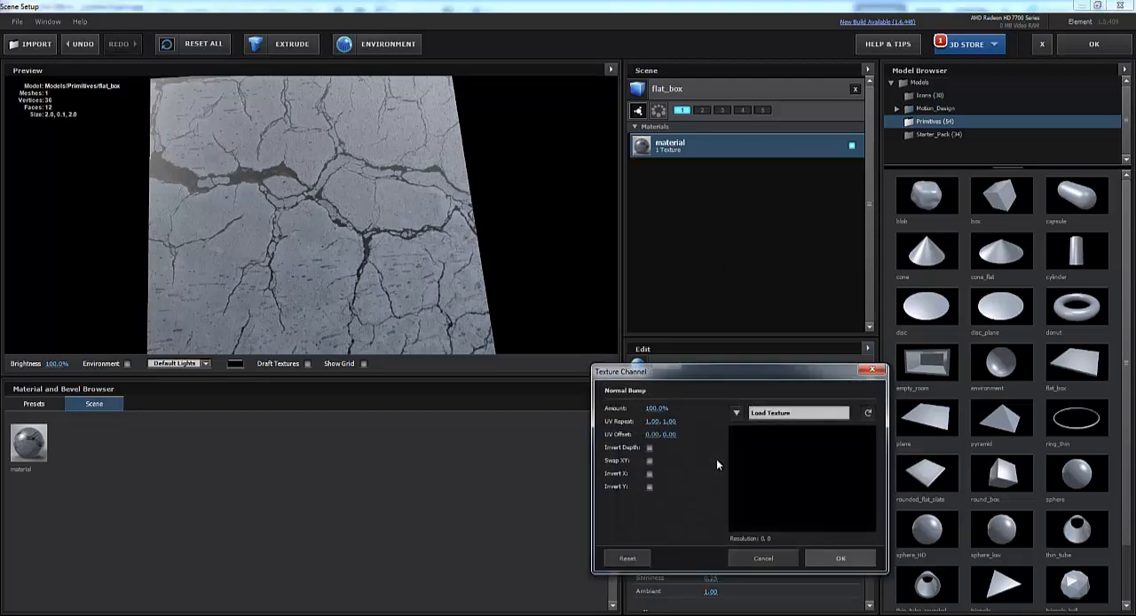
pyautogui.click(769, 413)
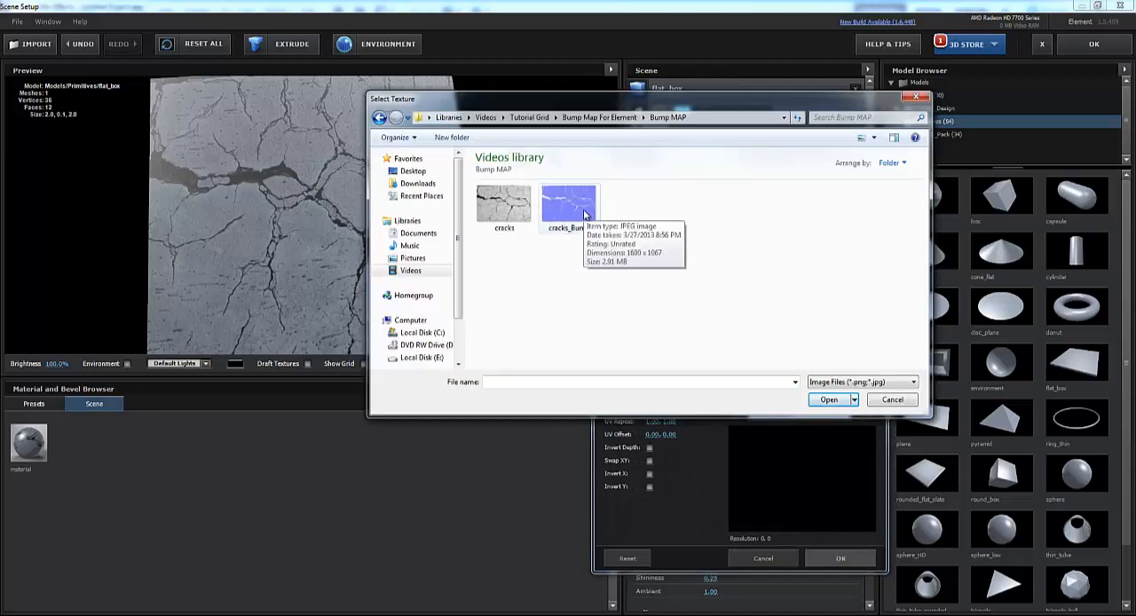
pyautogui.click(584, 213)
pyautogui.click(828, 399)
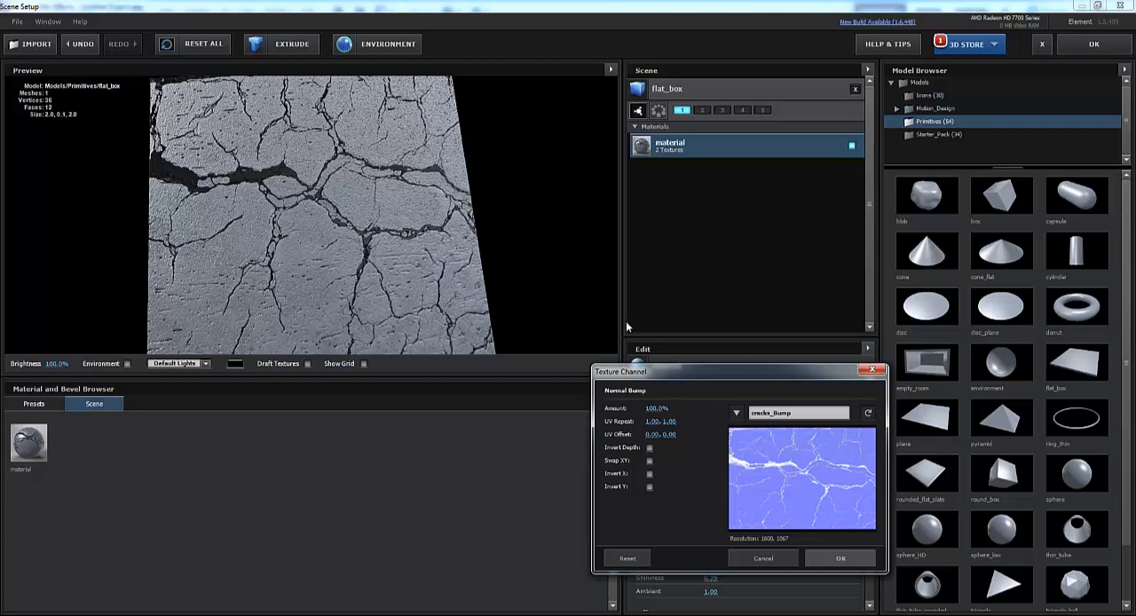
# - Compare the normal bump's Invert Depth, Swap XY, Invert X and Invert Y options, then accept the texture with only Invert X enabled
pyautogui.click(649, 448)
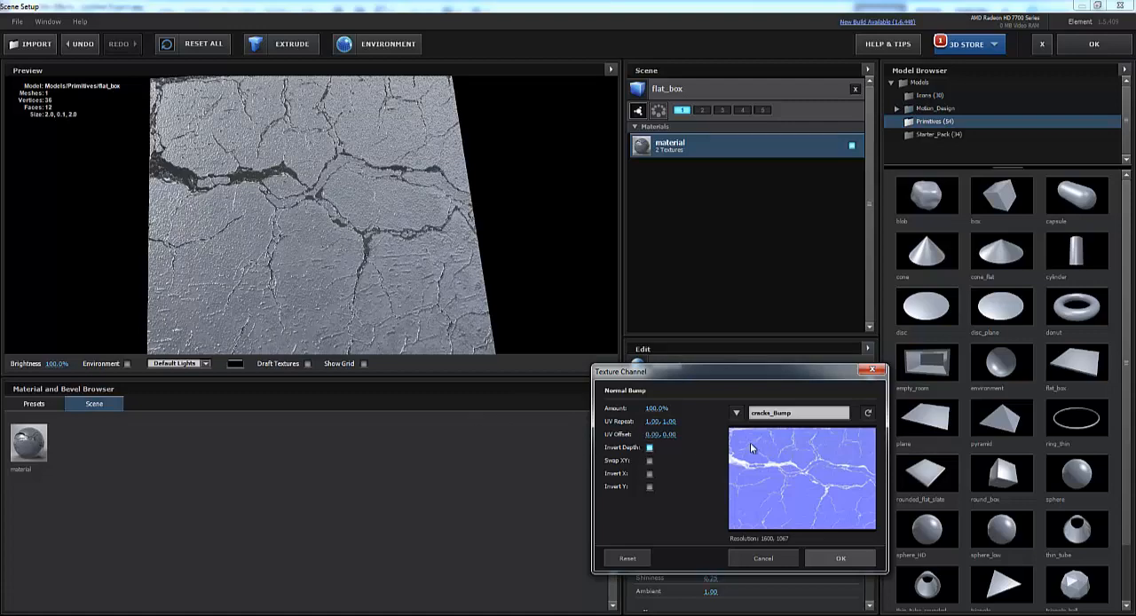
pyautogui.click(651, 448)
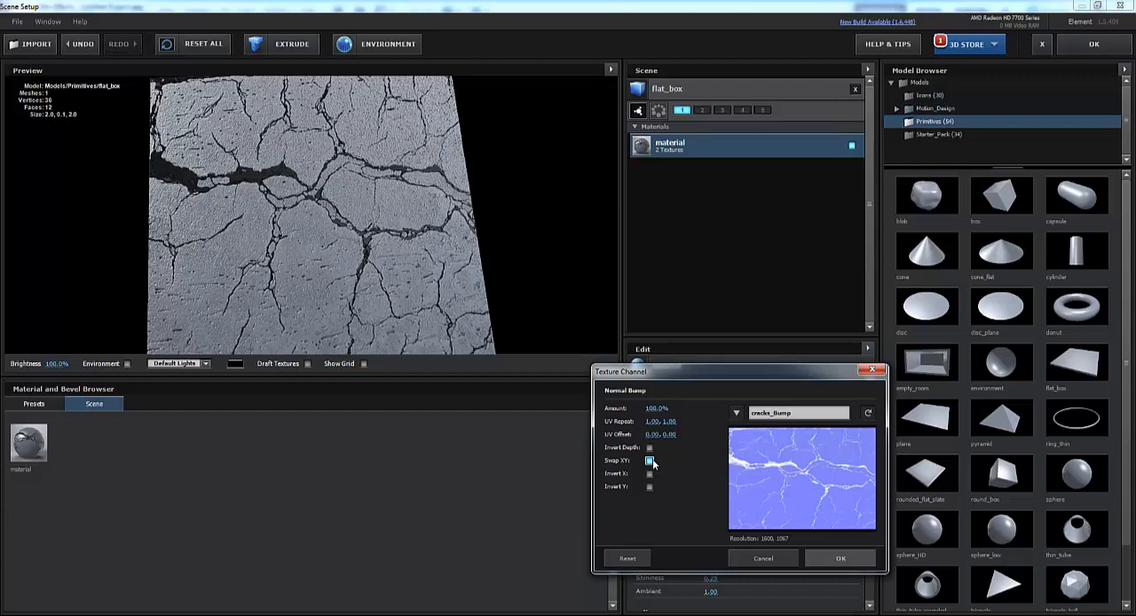
pyautogui.click(649, 474)
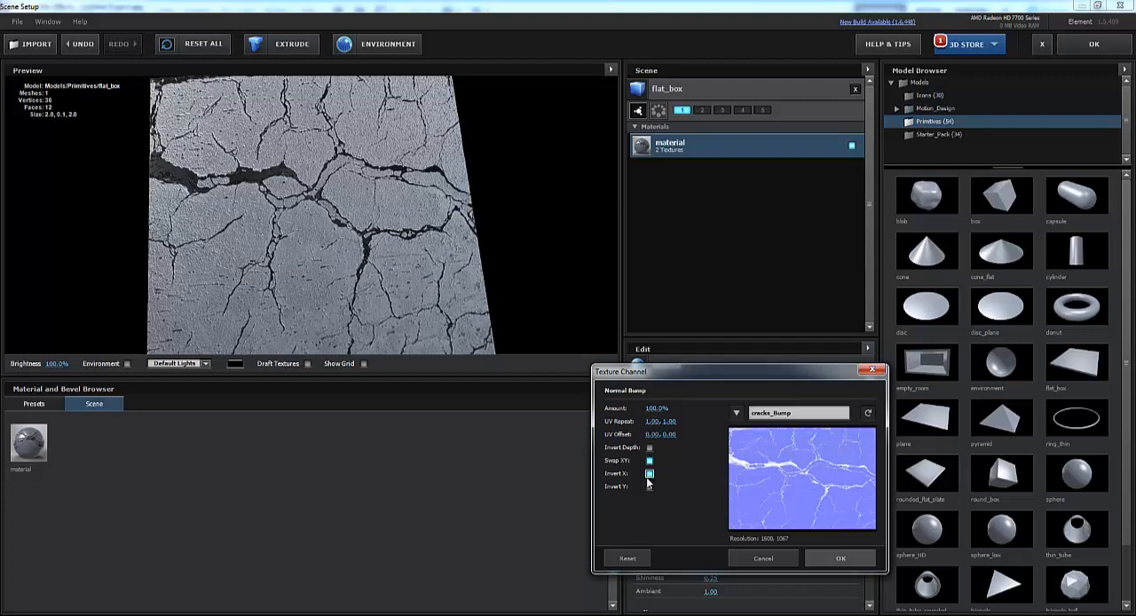
pyautogui.click(649, 487)
pyautogui.click(649, 486)
pyautogui.click(650, 473)
pyautogui.click(649, 474)
pyautogui.click(649, 461)
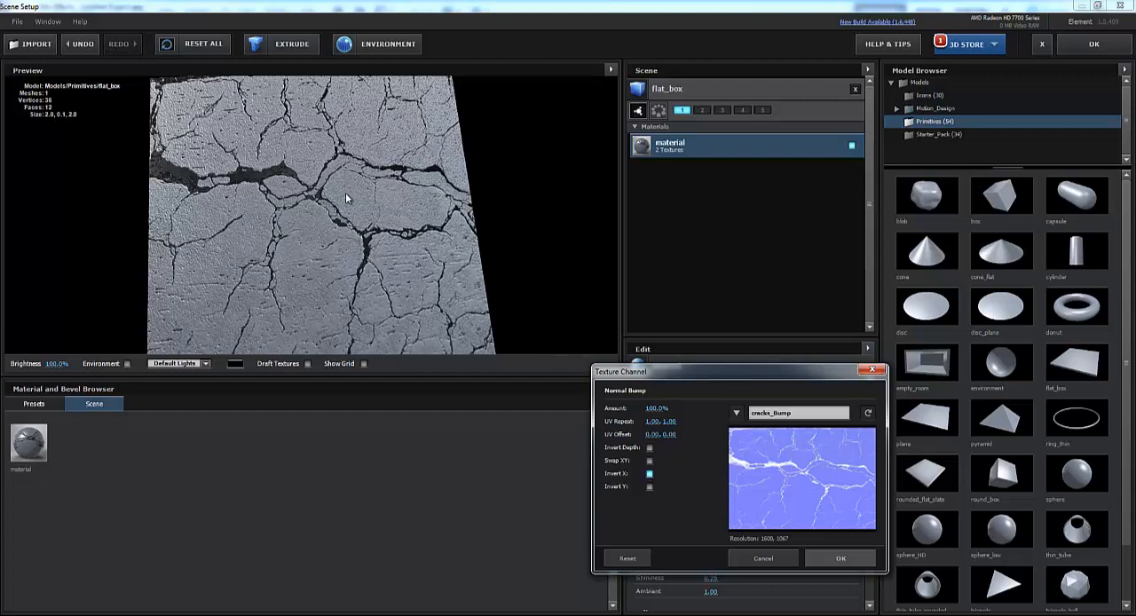
pyautogui.click(841, 558)
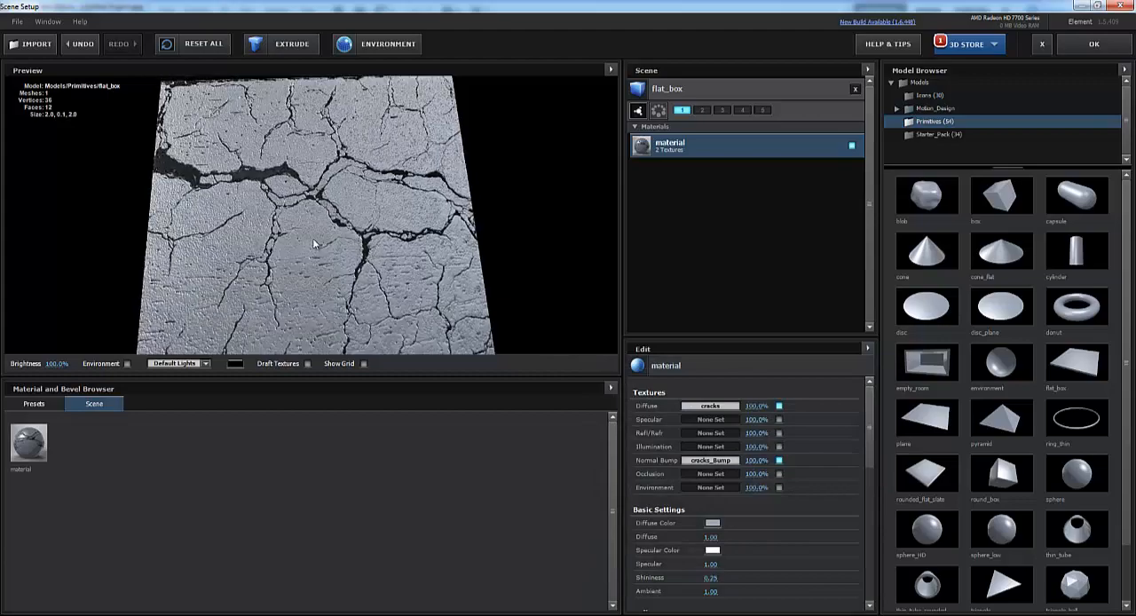
# - Switch to Photoshop, hide the blue normal map layer, show the original Background layer and duplicate it
pyautogui.moveTo(312, 238); pyautogui.dragTo(313, 273)
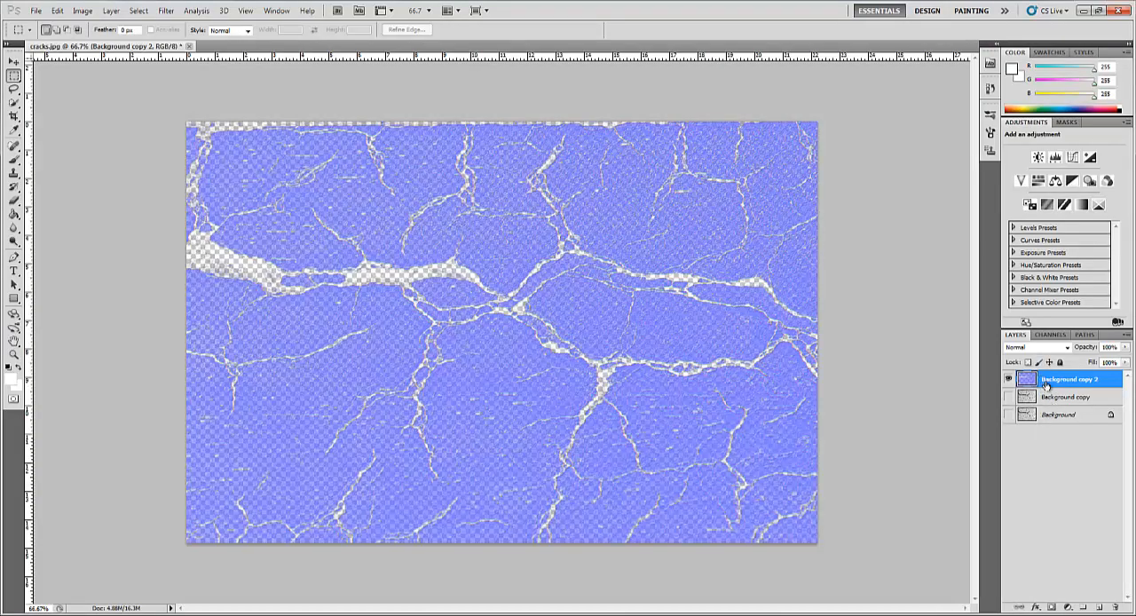
pyautogui.click(1009, 380)
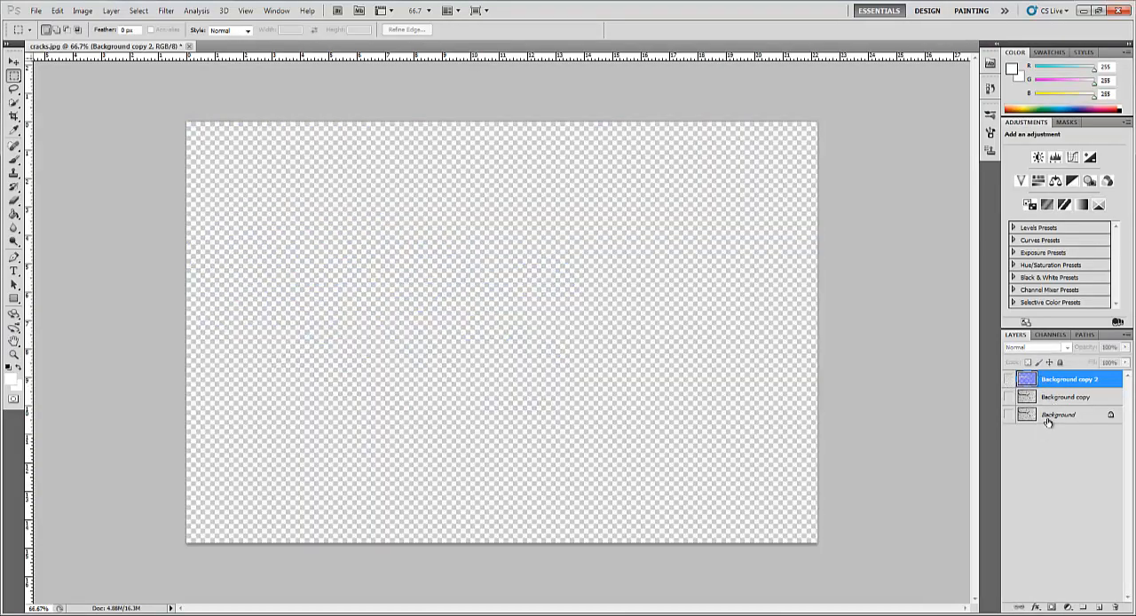
pyautogui.click(1056, 414)
pyautogui.click(1009, 414)
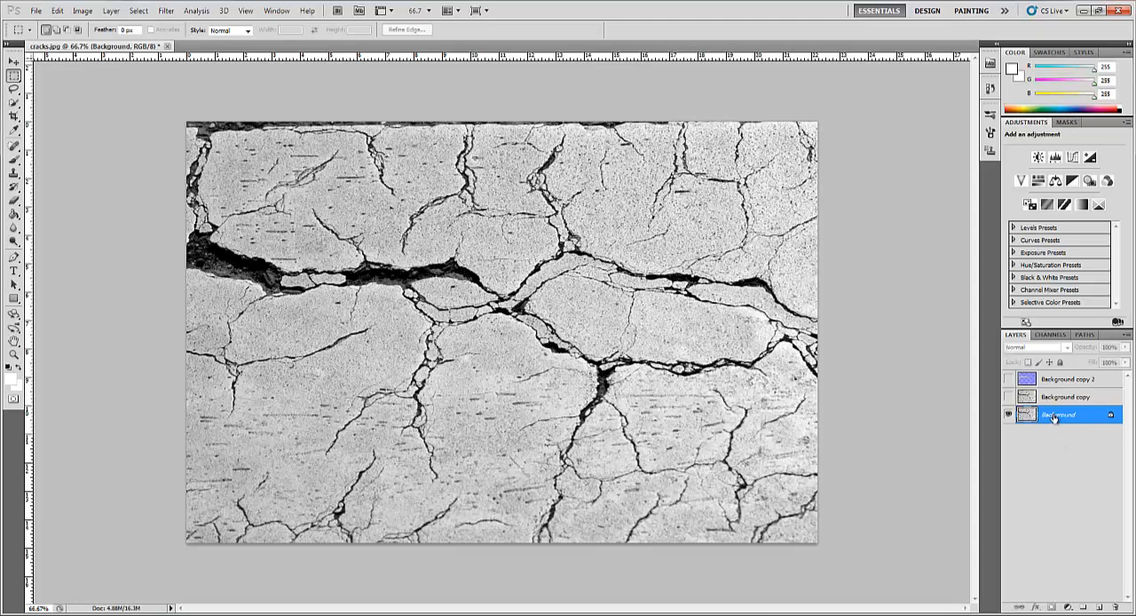
pyautogui.moveTo(1054, 417); pyautogui.dragTo(1100, 607)
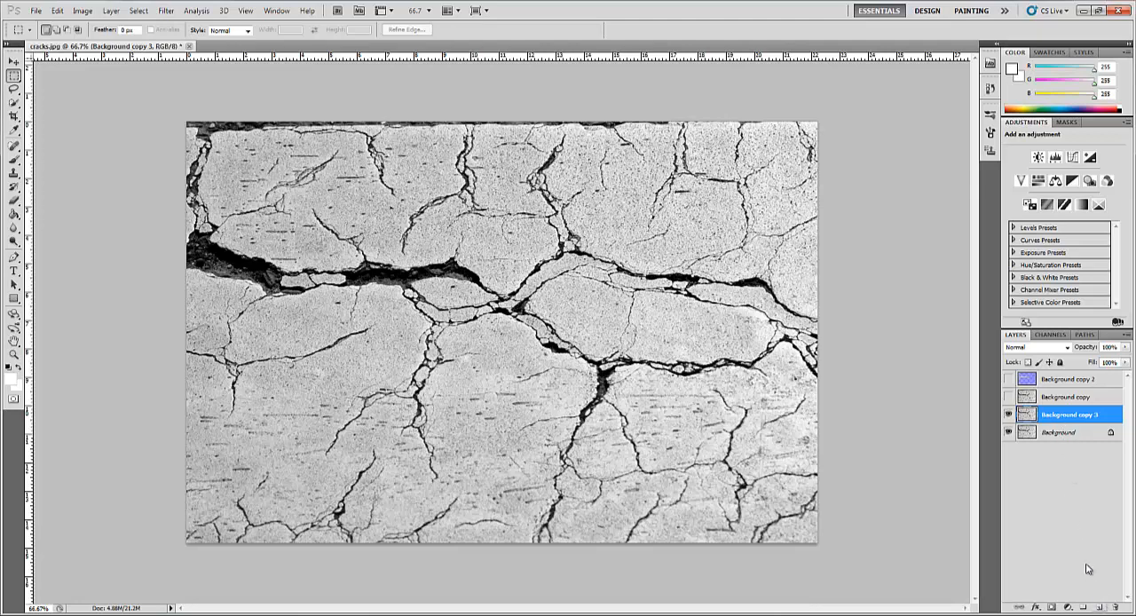
# - Apply Levels to the duplicated cracks layer with input levels of 50, 0.54 and 244
pyautogui.click(83, 11)
pyautogui.moveTo(102, 41)
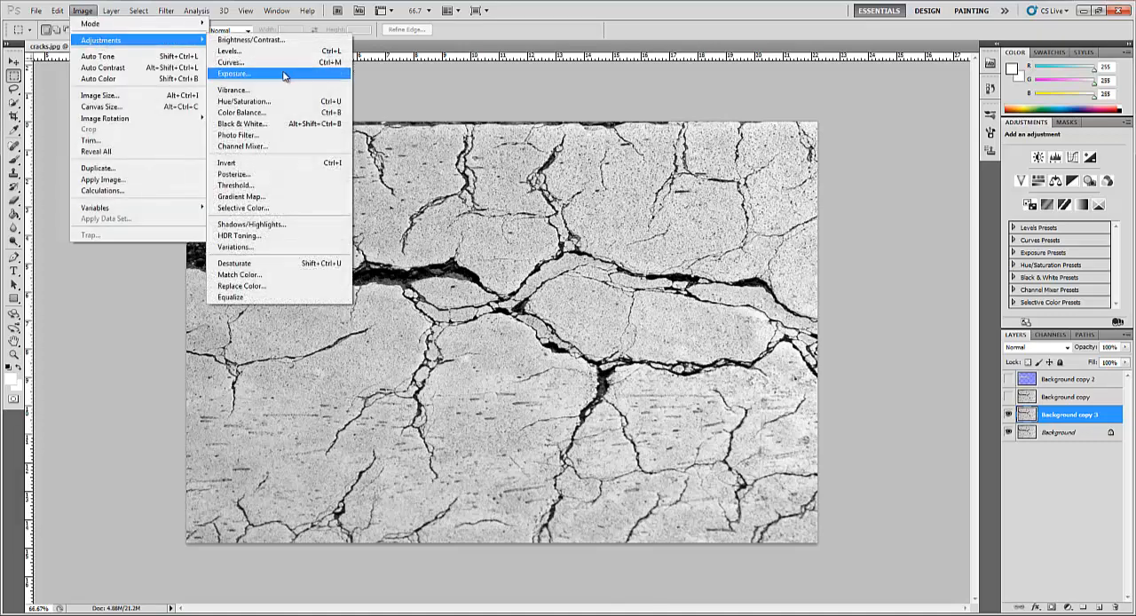
pyautogui.click(266, 50)
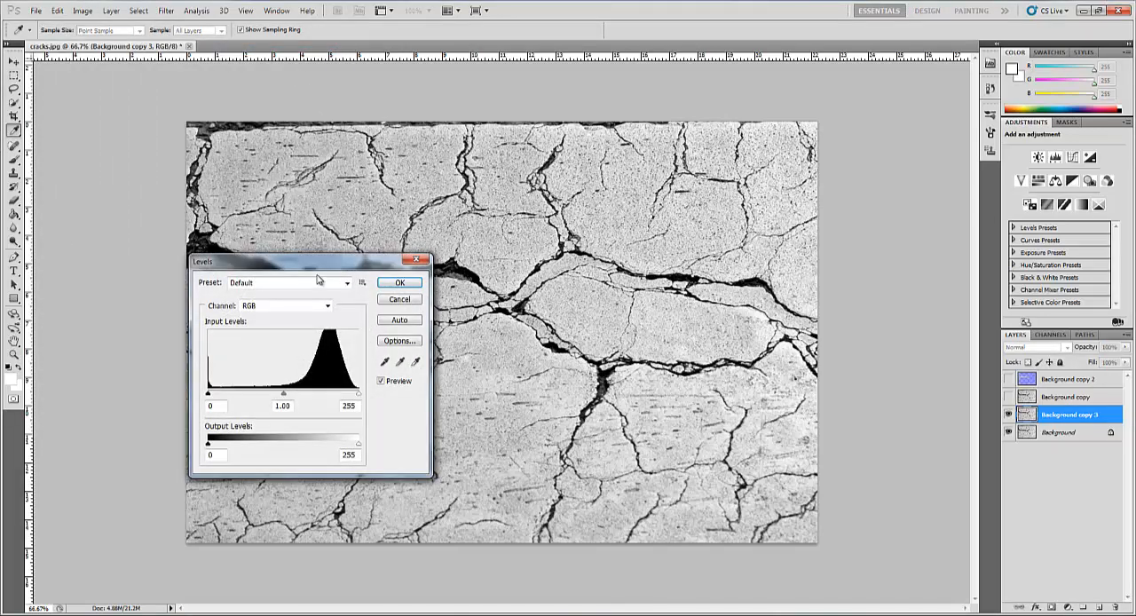
pyautogui.moveTo(317, 263); pyautogui.dragTo(726, 193)
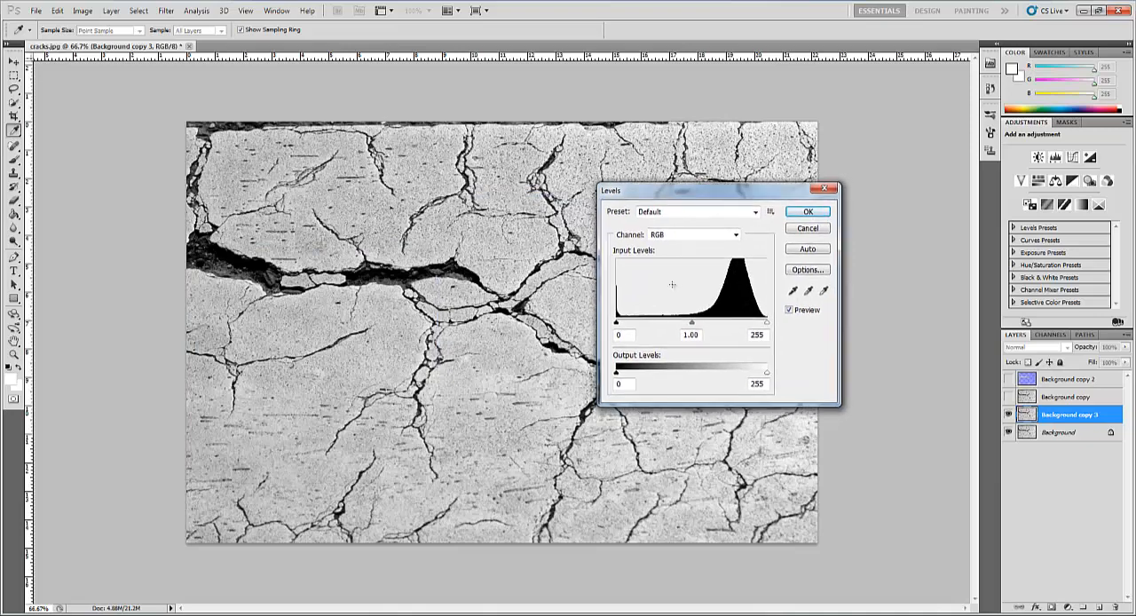
pyautogui.moveTo(619, 327); pyautogui.dragTo(646, 324)
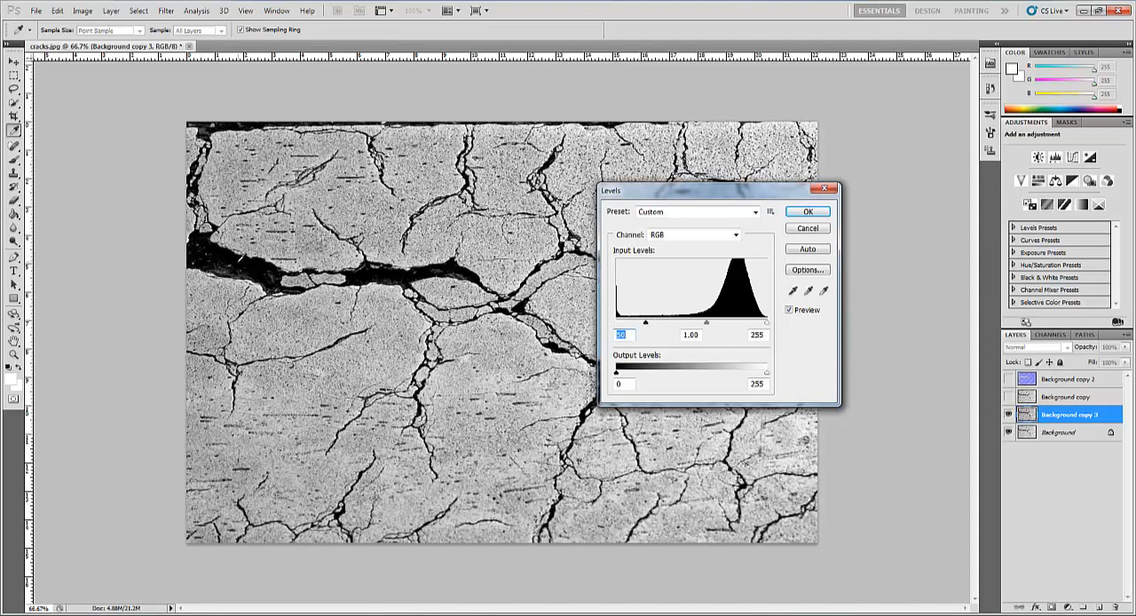
pyautogui.moveTo(709, 327)
pyautogui.mouseDown()
pyautogui.moveTo(761, 325)
pyautogui.moveTo(731, 329)
pyautogui.mouseUp()
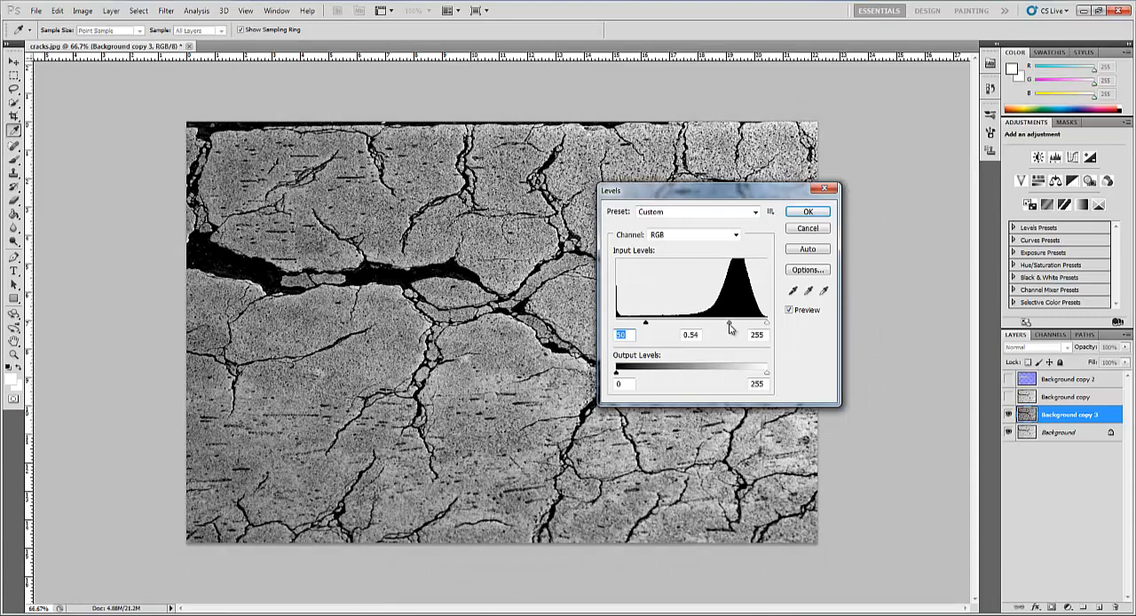
pyautogui.click(729, 327)
pyautogui.moveTo(767, 327); pyautogui.dragTo(762, 328)
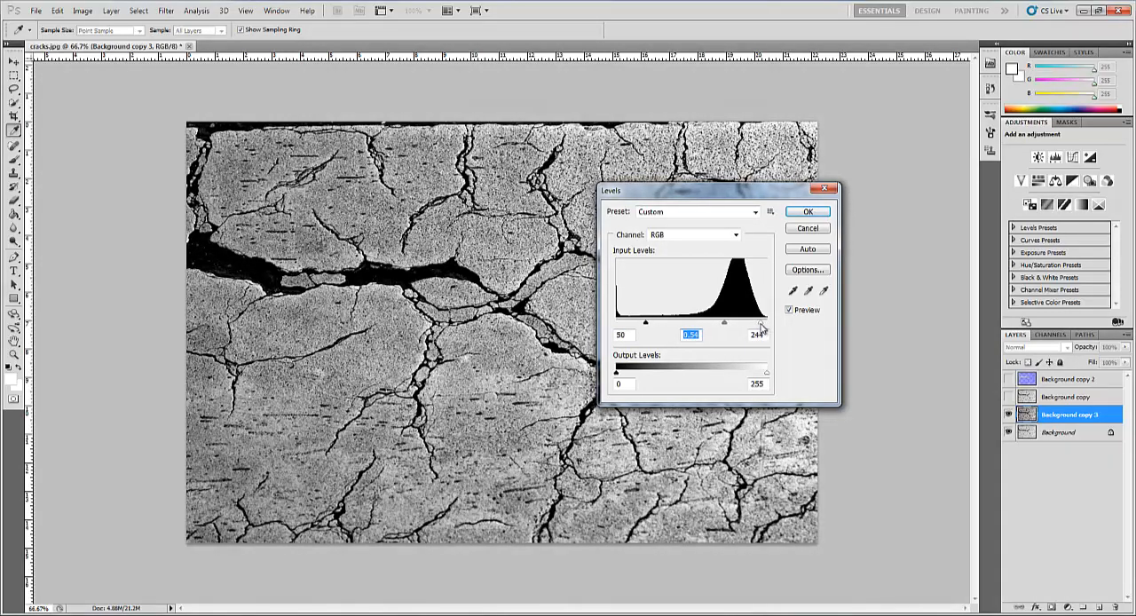
pyautogui.click(761, 328)
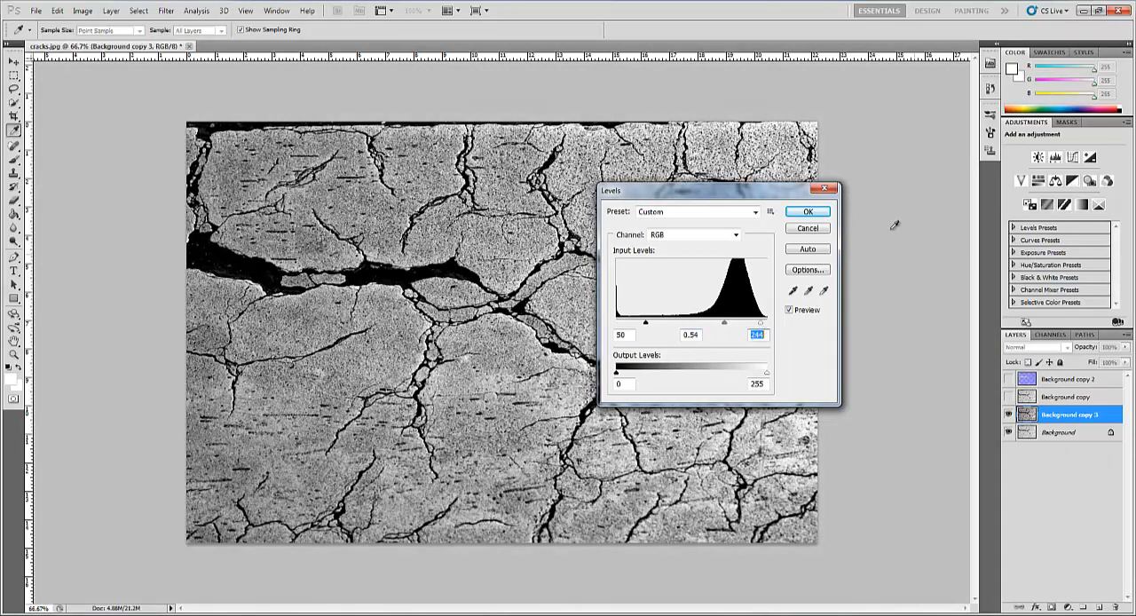
pyautogui.click(809, 213)
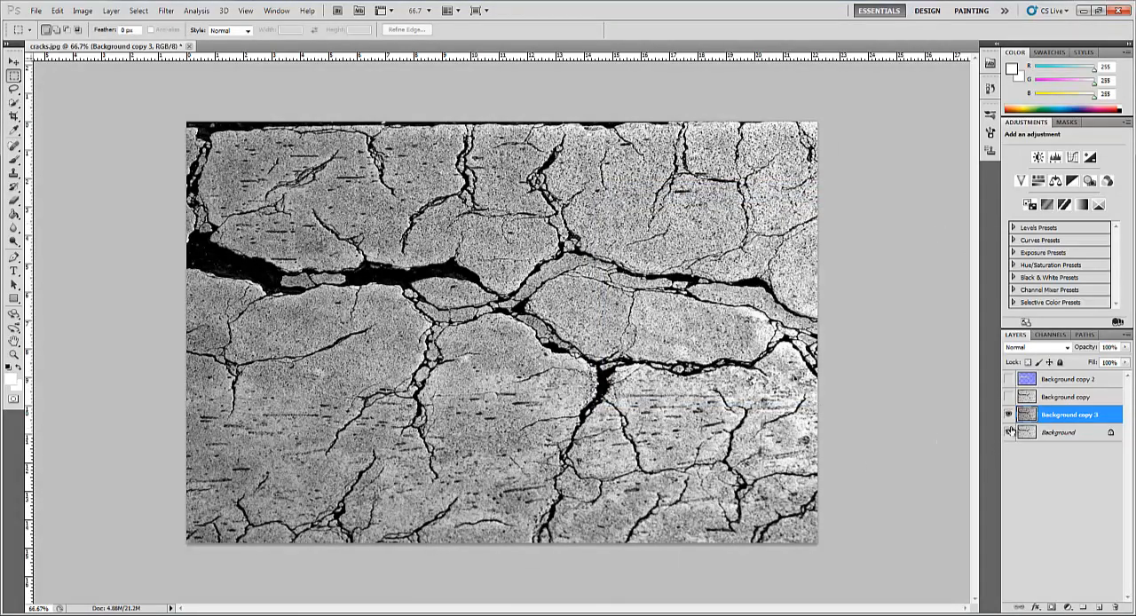
# - Save the darkened cracks image as a JPEG named cracks_Spec in the Bump MAP folder
pyautogui.click(36, 10)
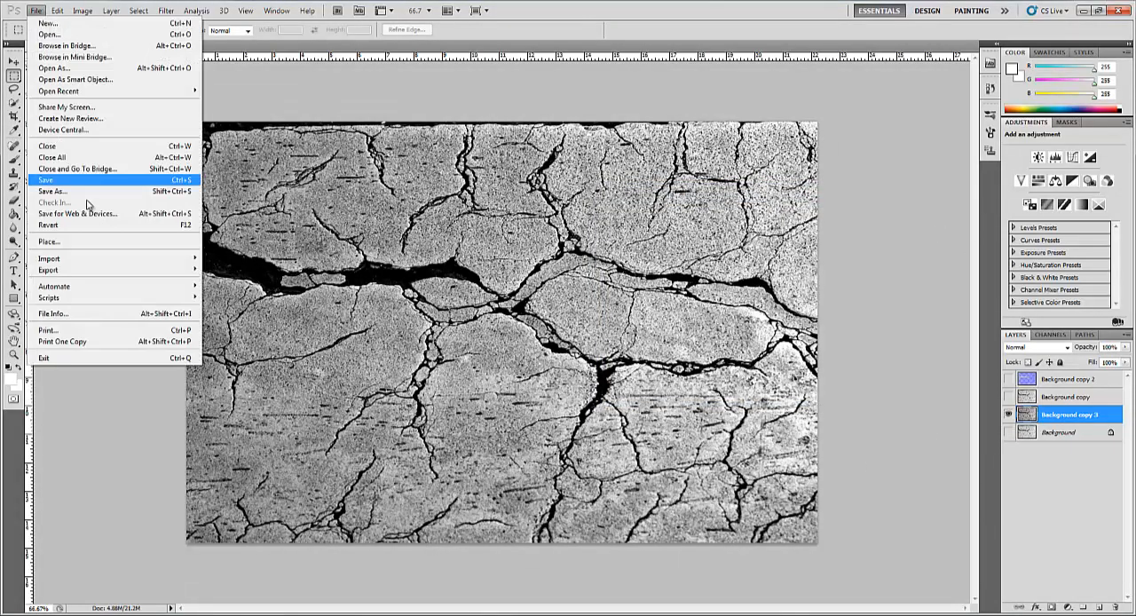
pyautogui.click(89, 198)
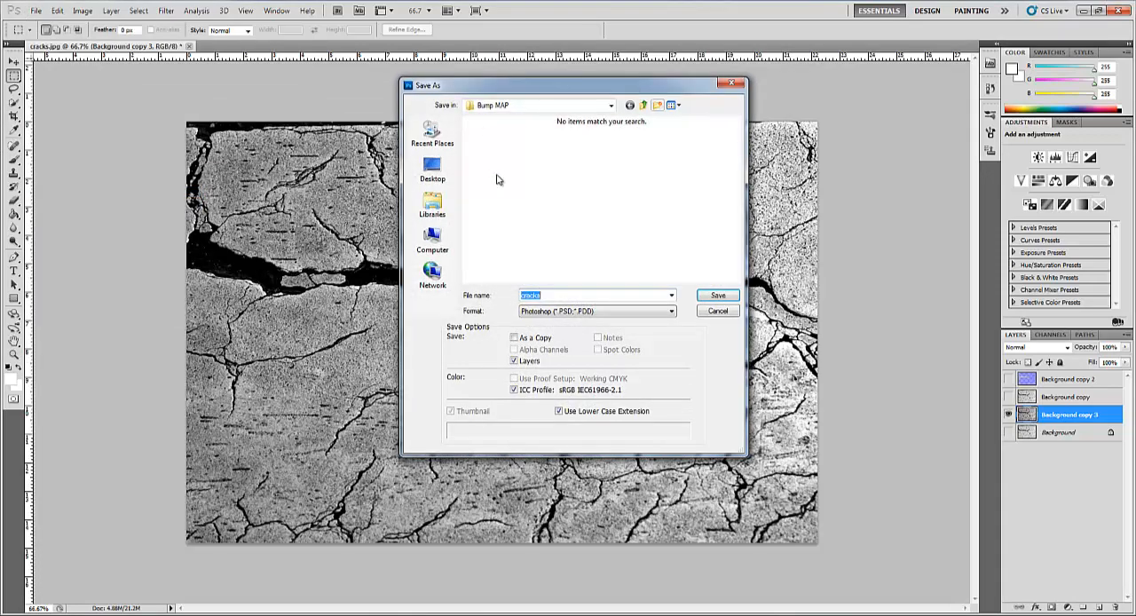
pyautogui.click(563, 311)
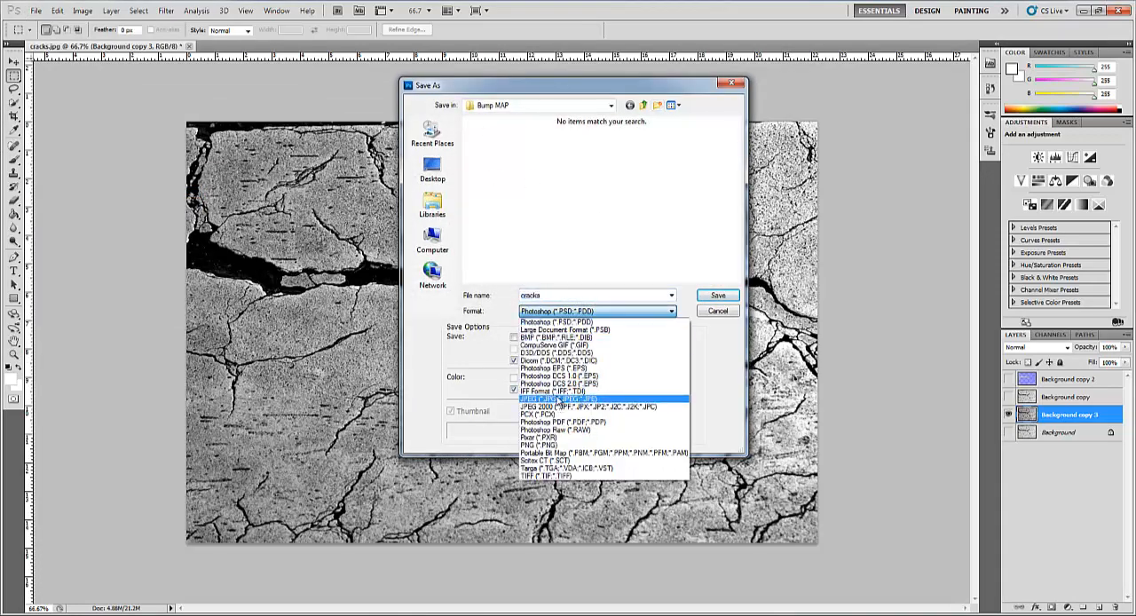
pyautogui.click(559, 397)
pyautogui.moveTo(560, 297); pyautogui.dragTo(541, 299)
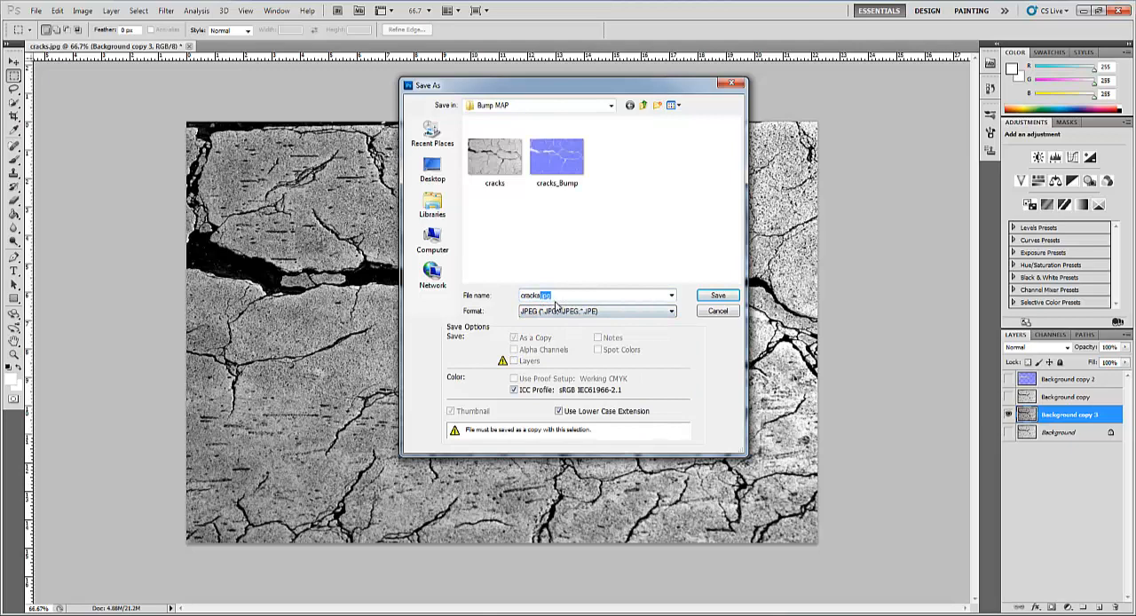
pyautogui.write('_Spec')
pyautogui.click(719, 297)
pyautogui.click(639, 170)
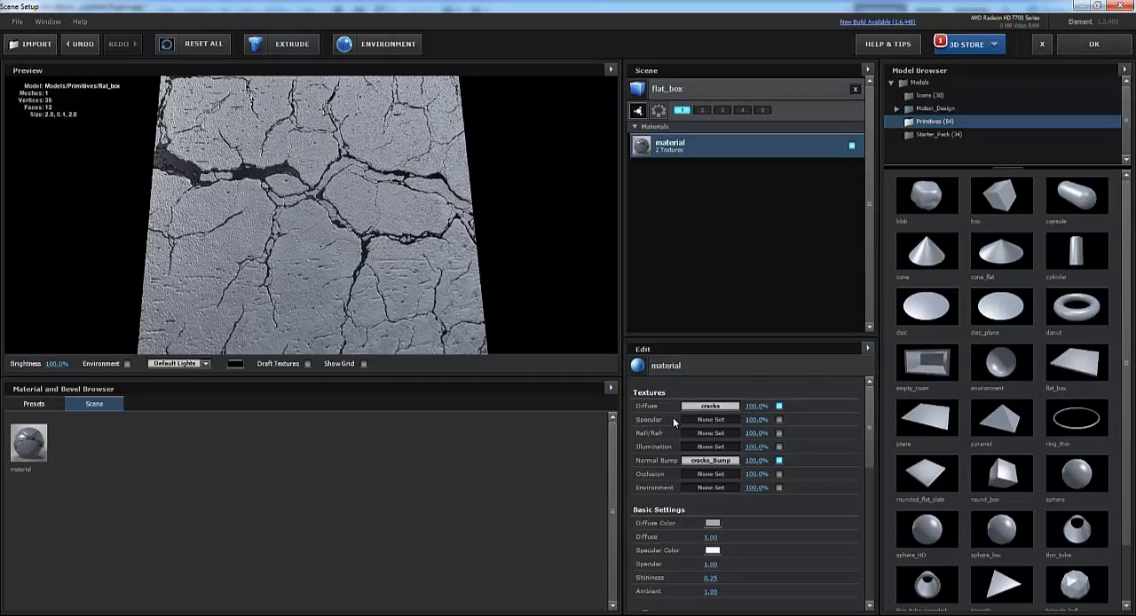
# - Switch to Element 3D and load cracks_Spec as the Specular texture of the flat box's material
pyautogui.click(708, 426)
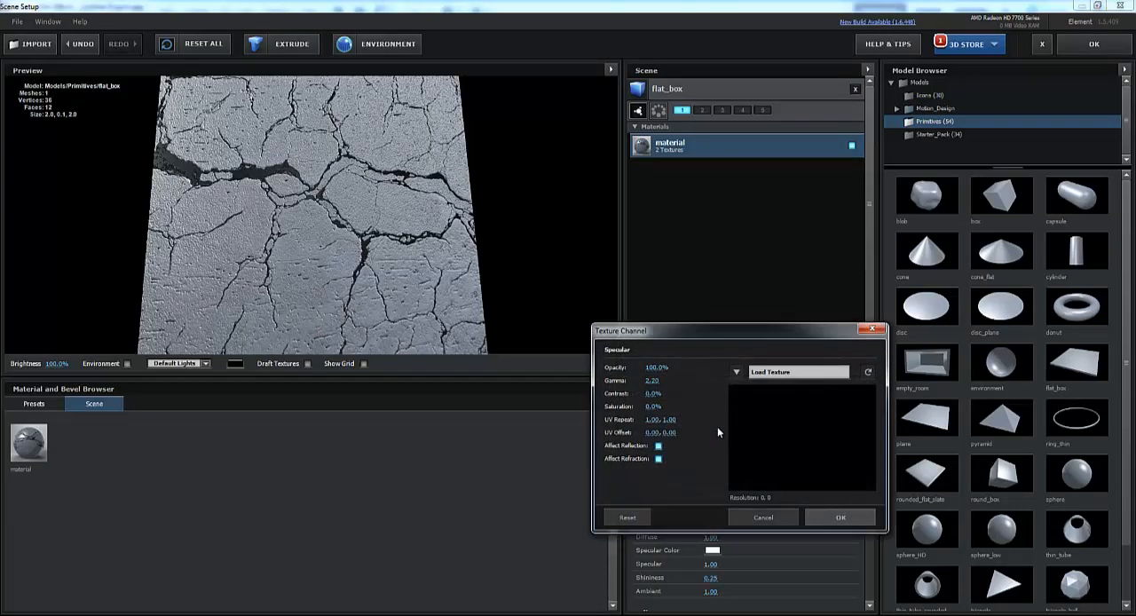
pyautogui.click(793, 370)
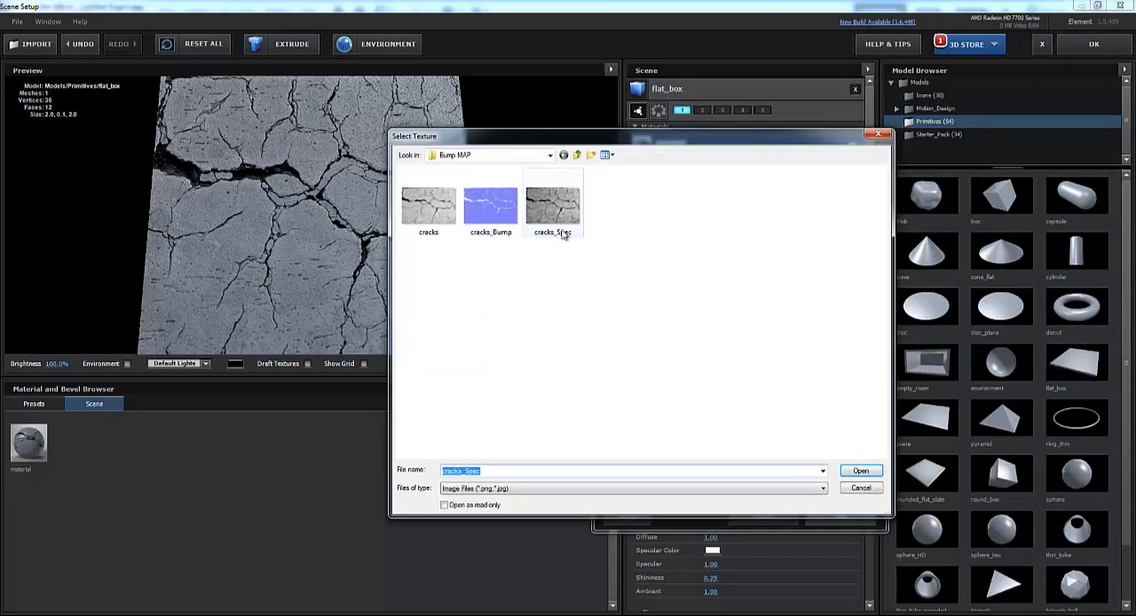
pyautogui.click(563, 233)
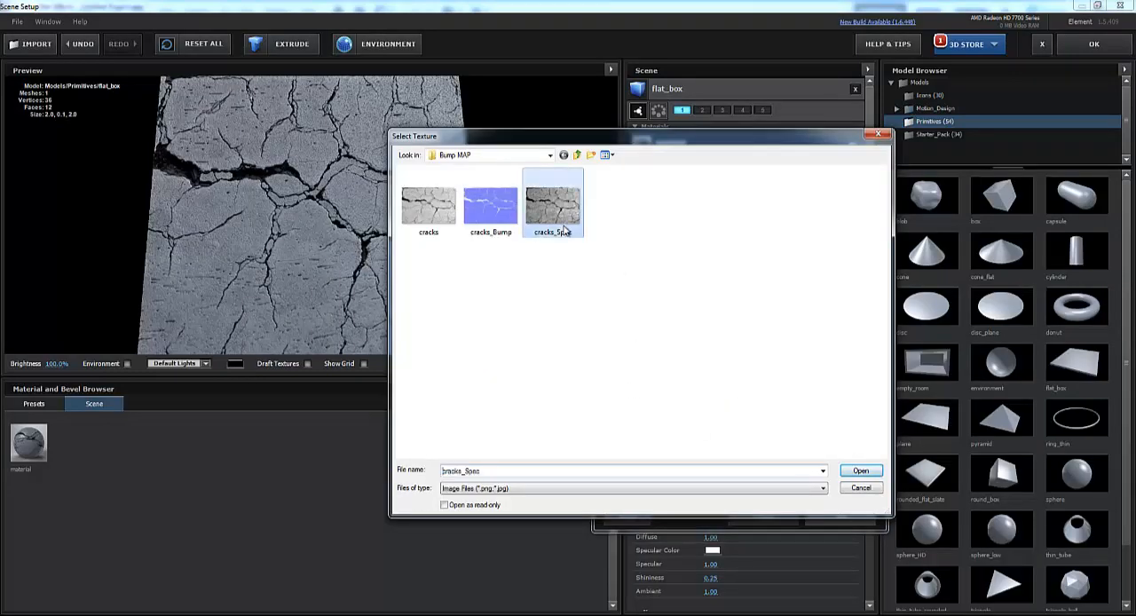
pyautogui.click(860, 470)
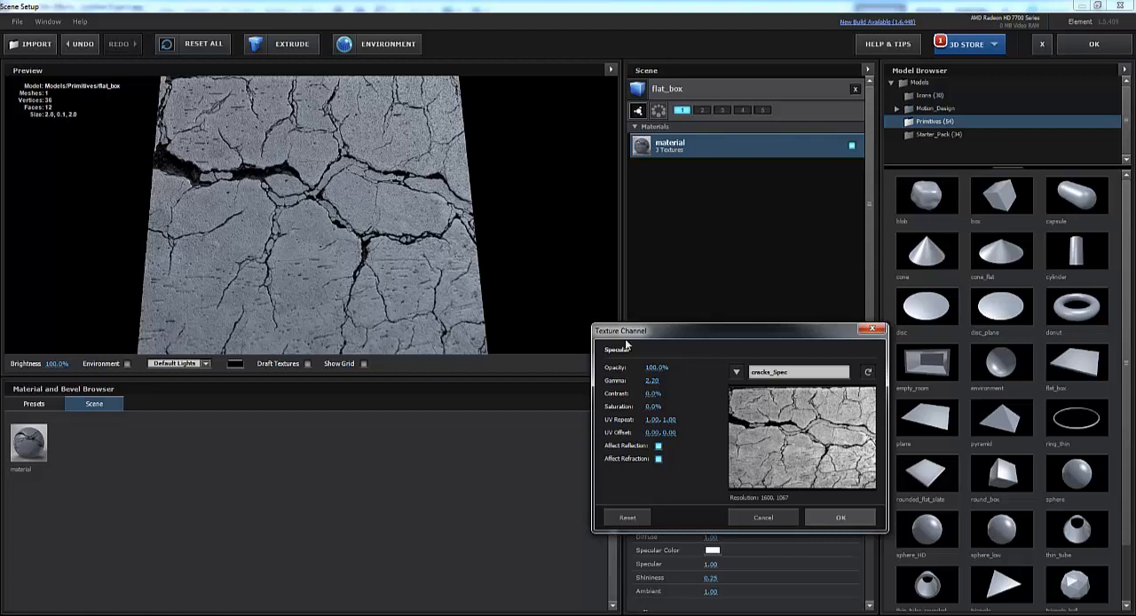
pyautogui.click(851, 517)
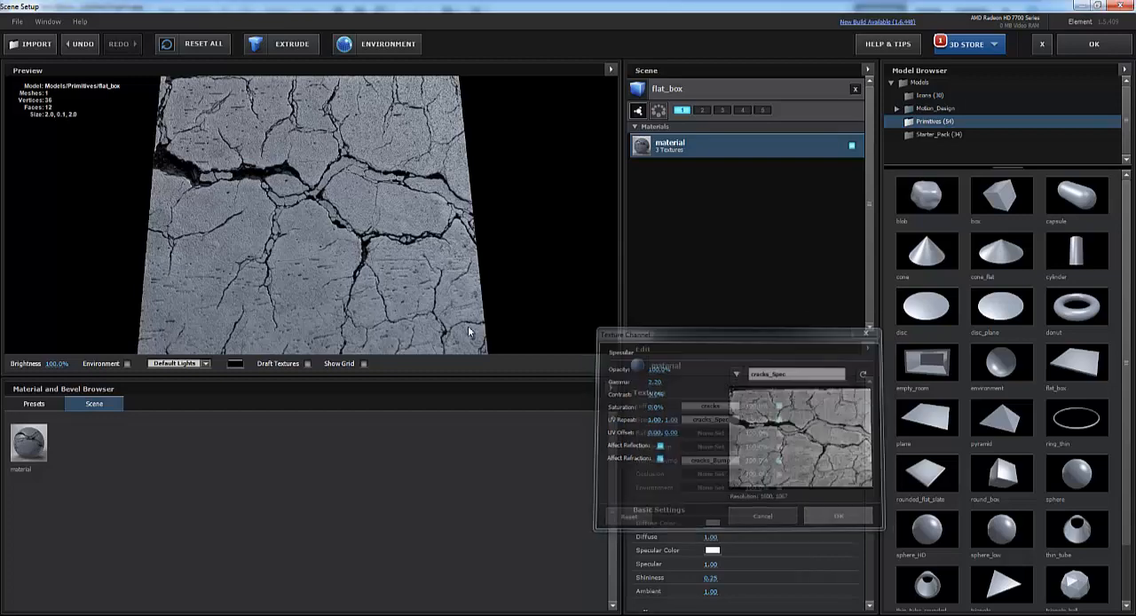
# - Try raising the material's Specular to 2.53 and Shininess to 1.40, checking the box from several angles
pyautogui.moveTo(377, 217)
pyautogui.mouseDown()
pyautogui.moveTo(364, 256)
pyautogui.moveTo(339, 203)
pyautogui.moveTo(380, 187)
pyautogui.moveTo(425, 219)
pyautogui.moveTo(405, 198)
pyautogui.moveTo(393, 218)
pyautogui.moveTo(341, 233)
pyautogui.moveTo(353, 205)
pyautogui.moveTo(385, 187)
pyautogui.moveTo(394, 218)
pyautogui.moveTo(404, 190)
pyautogui.moveTo(382, 190)
pyautogui.moveTo(364, 222)
pyautogui.moveTo(303, 172)
pyautogui.moveTo(307, 190)
pyautogui.moveTo(393, 231)
pyautogui.moveTo(346, 80)
pyautogui.moveTo(305, 128)
pyautogui.moveTo(274, 209)
pyautogui.moveTo(359, 241)
pyautogui.moveTo(396, 121)
pyautogui.moveTo(408, 202)
pyautogui.moveTo(363, 235)
pyautogui.moveTo(380, 226)
pyautogui.mouseUp()
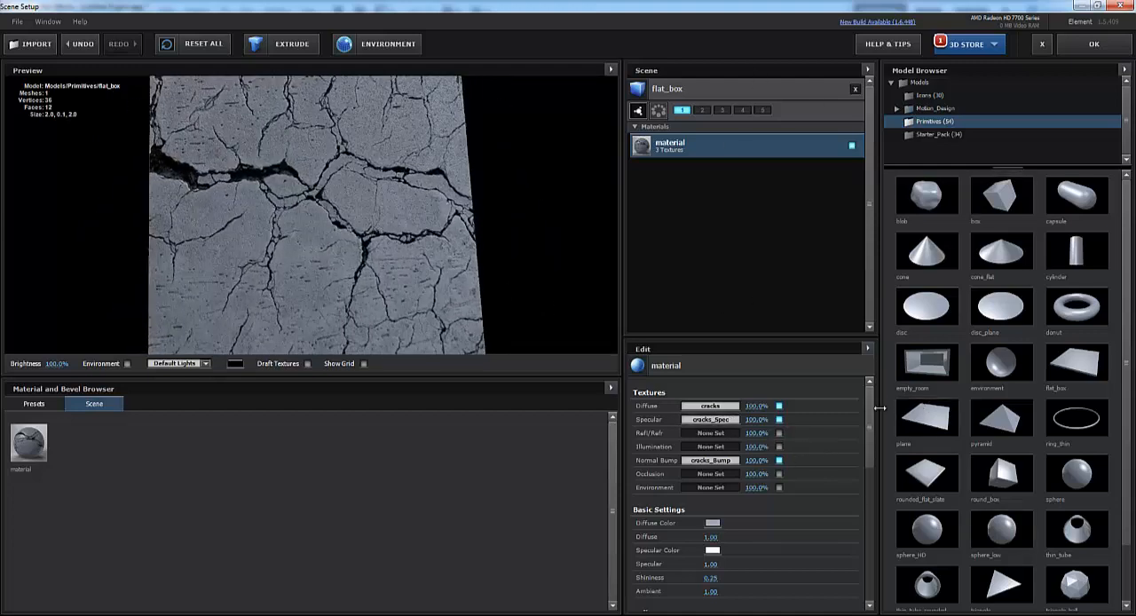
pyautogui.moveTo(868, 414); pyautogui.dragTo(847, 452)
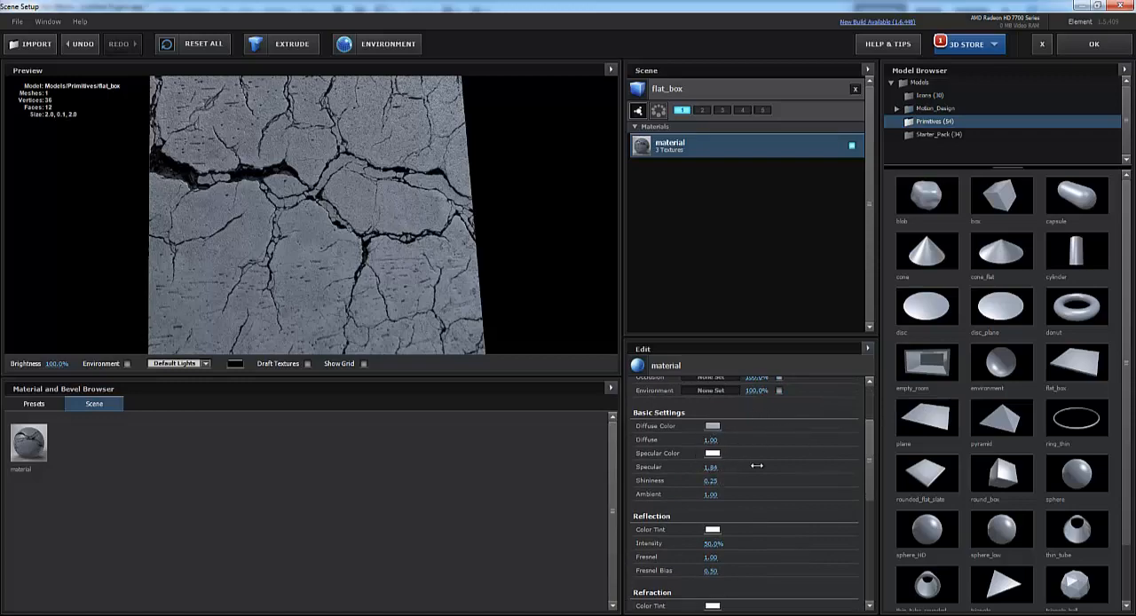
pyautogui.moveTo(756, 465); pyautogui.dragTo(788, 457)
pyautogui.moveTo(331, 256)
pyautogui.mouseDown()
pyautogui.moveTo(352, 242)
pyautogui.moveTo(314, 253)
pyautogui.moveTo(323, 241)
pyautogui.moveTo(351, 273)
pyautogui.moveTo(324, 247)
pyautogui.moveTo(336, 247)
pyautogui.mouseUp()
pyautogui.moveTo(774, 477)
pyautogui.mouseDown()
pyautogui.moveTo(706, 497)
pyautogui.moveTo(775, 490)
pyautogui.mouseUp()
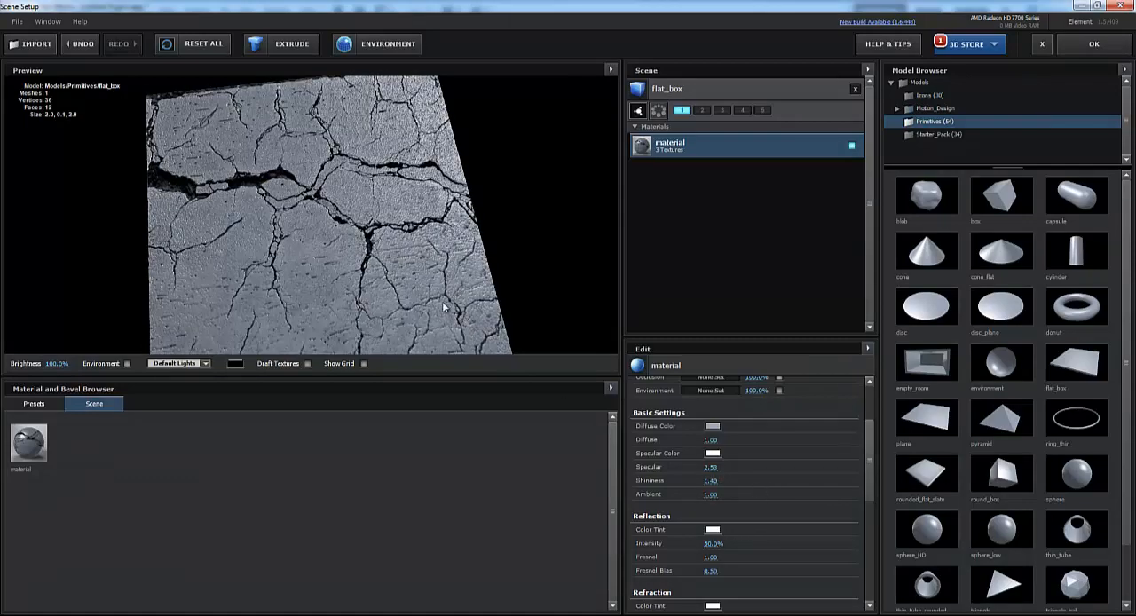
pyautogui.moveTo(442, 301); pyautogui.dragTo(399, 300)
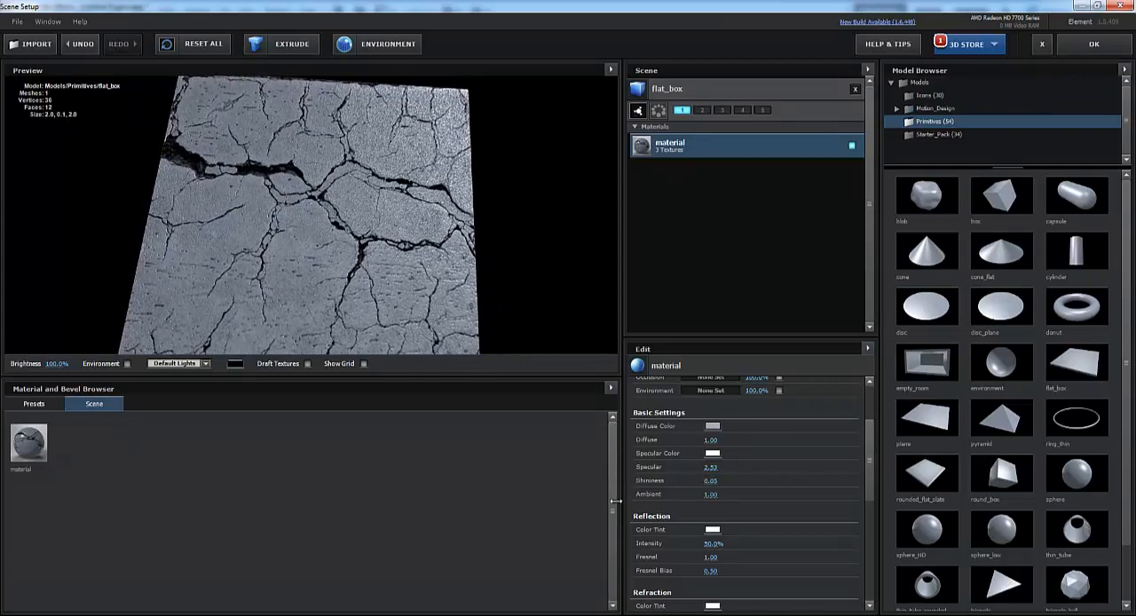
# - Lower the material's Shininess to 0.05 and its Specular to 0.43
pyautogui.moveTo(614, 502); pyautogui.dragTo(581, 504)
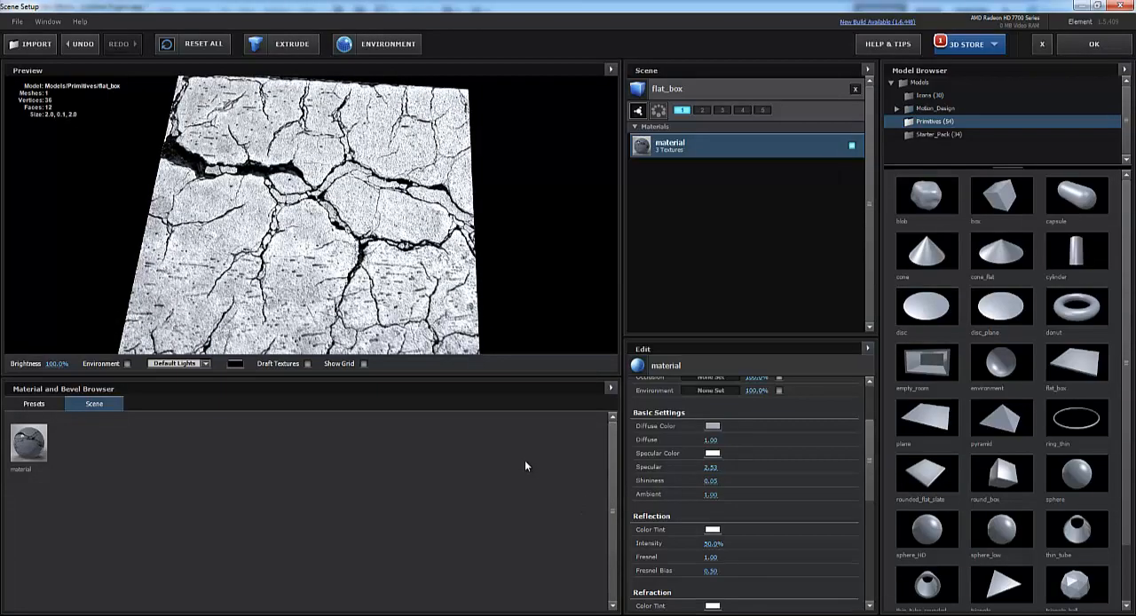
pyautogui.moveTo(385, 256)
pyautogui.mouseDown()
pyautogui.moveTo(380, 183)
pyautogui.moveTo(387, 288)
pyautogui.moveTo(389, 267)
pyautogui.mouseUp()
pyautogui.moveTo(708, 468)
pyautogui.mouseDown()
pyautogui.moveTo(614, 472)
pyautogui.moveTo(636, 476)
pyautogui.mouseUp()
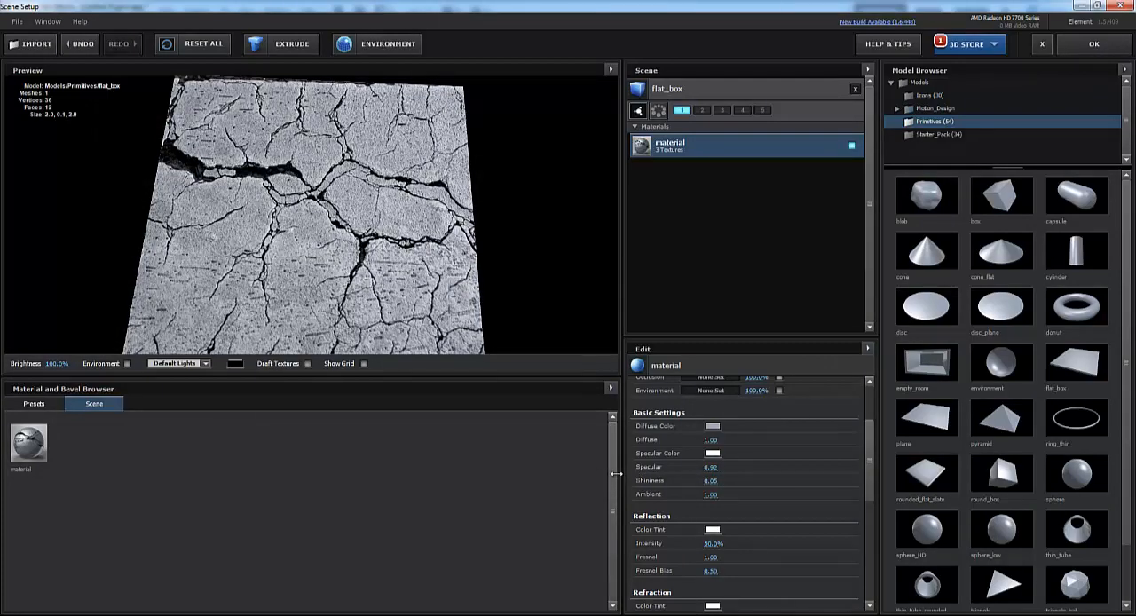
pyautogui.moveTo(615, 474); pyautogui.dragTo(561, 466)
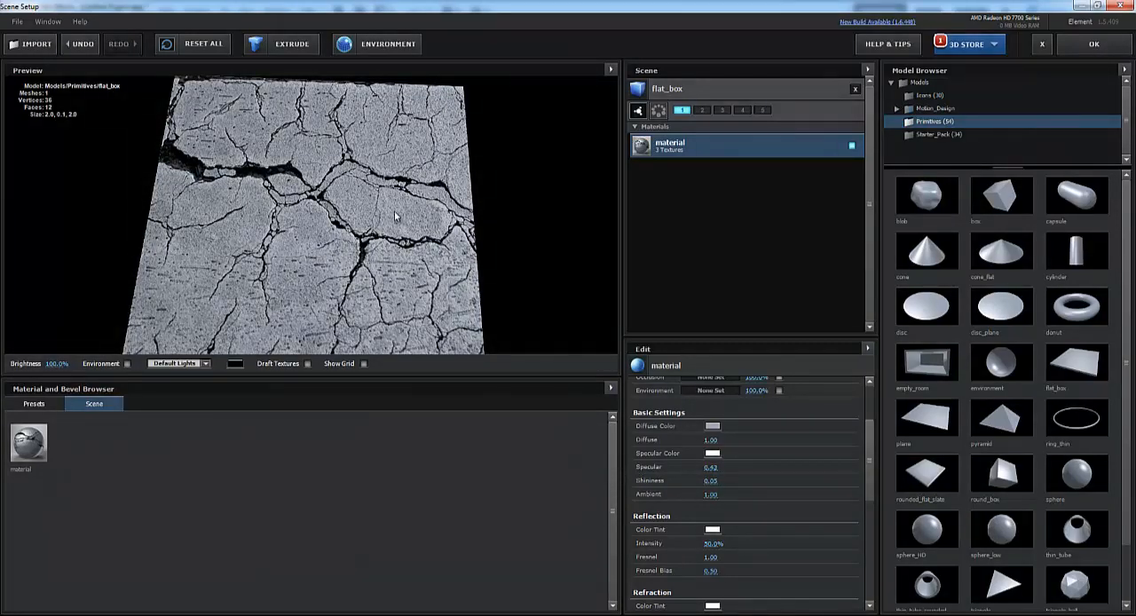
pyautogui.moveTo(395, 211)
pyautogui.mouseDown()
pyautogui.moveTo(397, 199)
pyautogui.moveTo(407, 265)
pyautogui.moveTo(391, 195)
pyautogui.moveTo(403, 243)
pyautogui.moveTo(371, 209)
pyautogui.moveTo(296, 203)
pyautogui.moveTo(378, 237)
pyautogui.moveTo(395, 201)
pyautogui.moveTo(397, 216)
pyautogui.mouseUp()
# - Preview the textured box under the Cinema and Aqua light presets, and return the preview to Default Lights
pyautogui.click(207, 364)
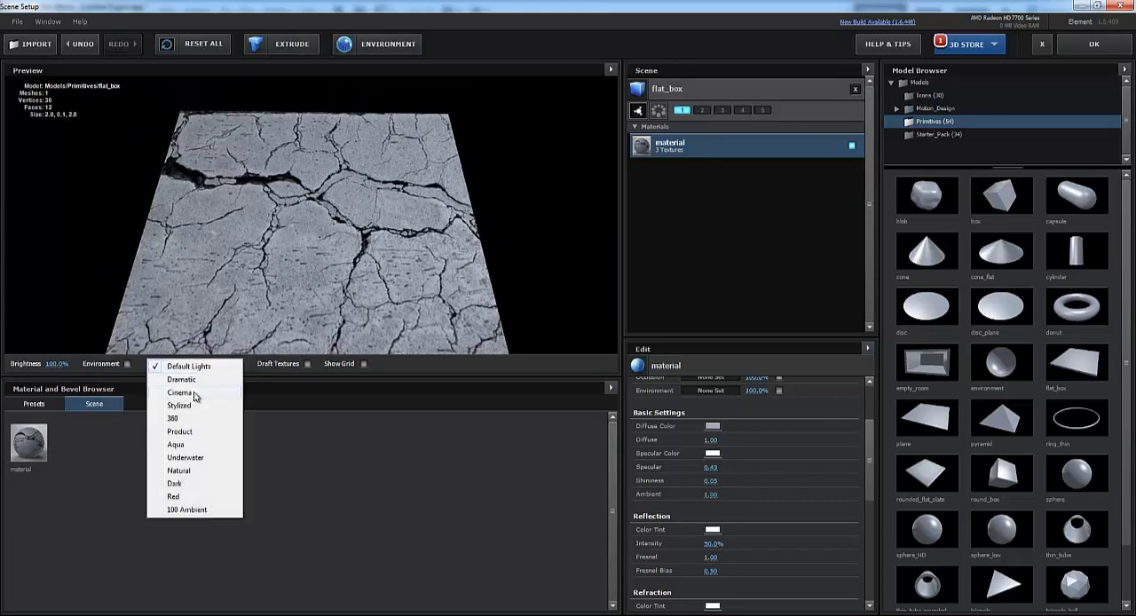
pyautogui.click(195, 393)
pyautogui.moveTo(363, 309); pyautogui.dragTo(402, 273)
pyautogui.click(186, 365)
pyautogui.click(177, 449)
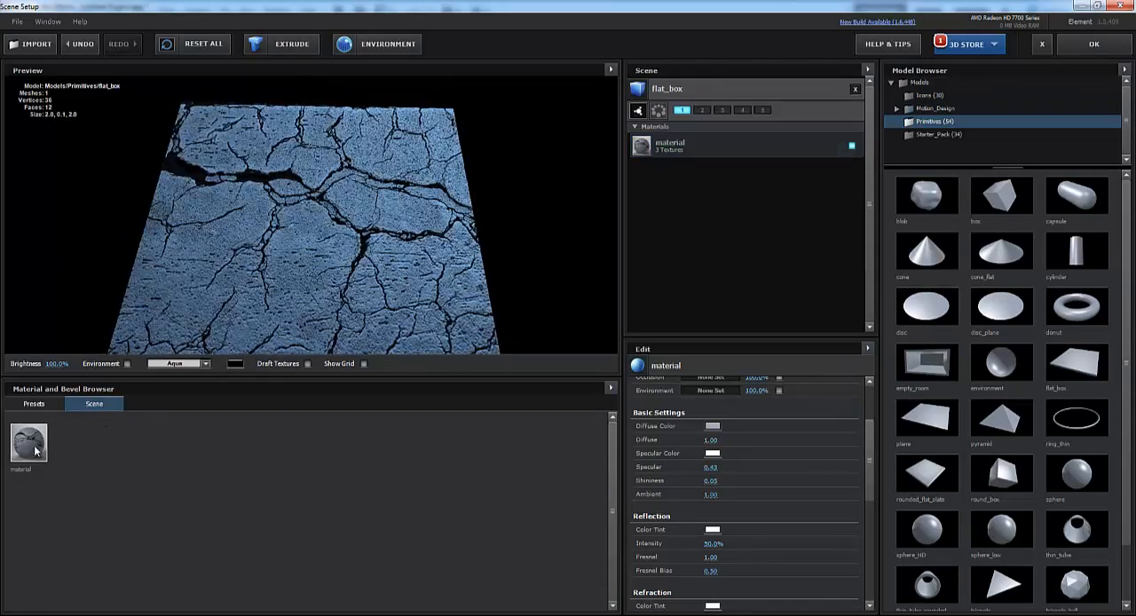
pyautogui.click(194, 364)
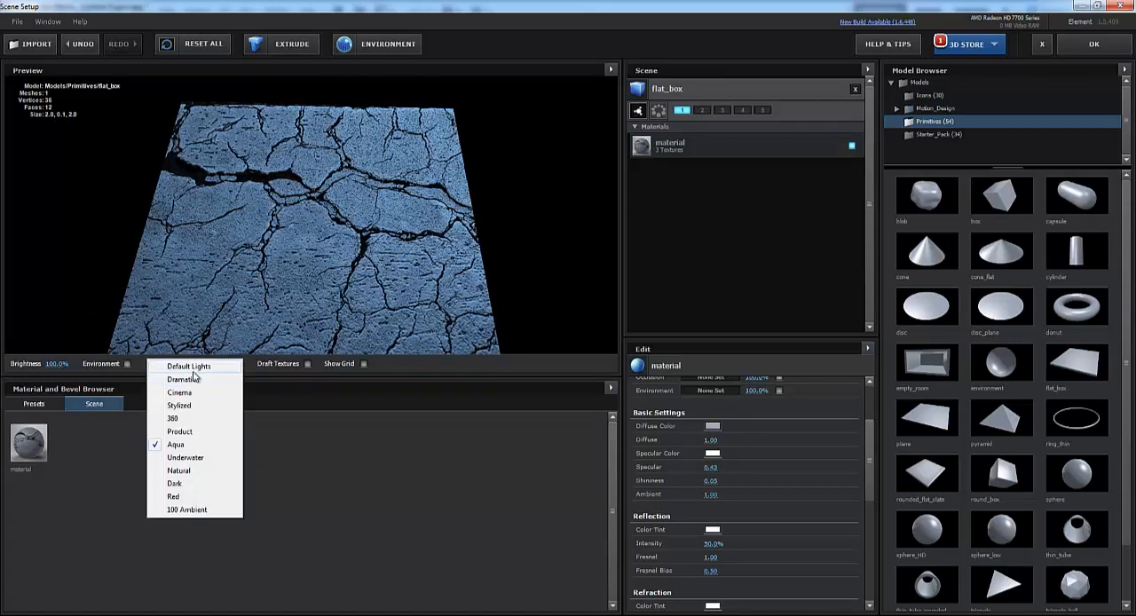
pyautogui.click(194, 366)
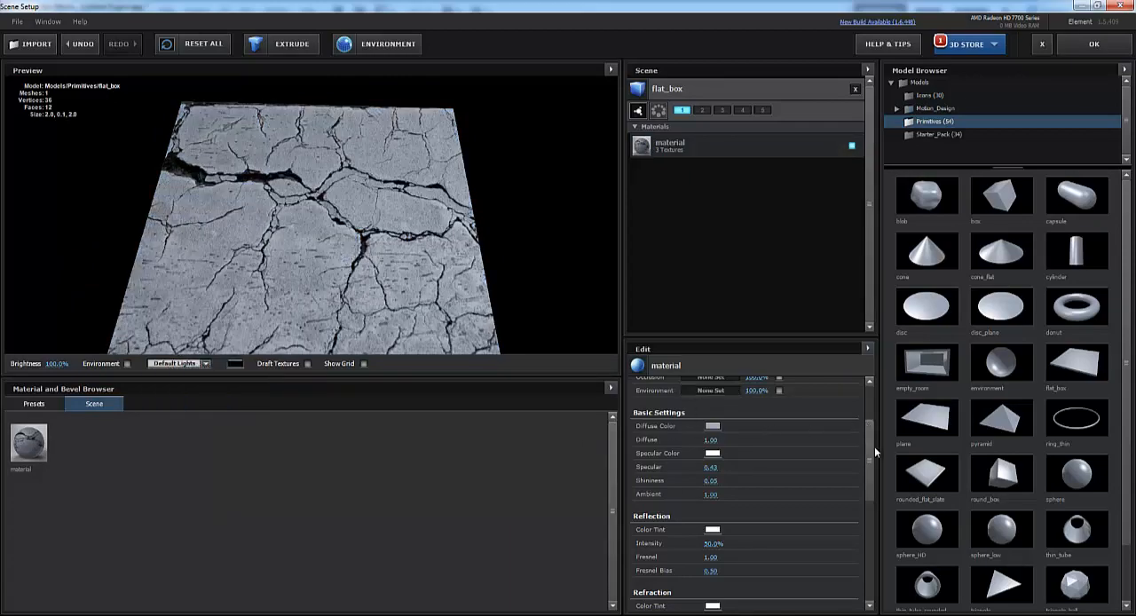
# - Reduce the material's Reflection Intensity to 8% and check the box's surface from other angles
pyautogui.scroll(-1, 874, 447)
pyautogui.moveTo(396, 271)
pyautogui.mouseDown()
pyautogui.moveTo(401, 238)
pyautogui.moveTo(401, 312)
pyautogui.moveTo(395, 281)
pyautogui.mouseUp()
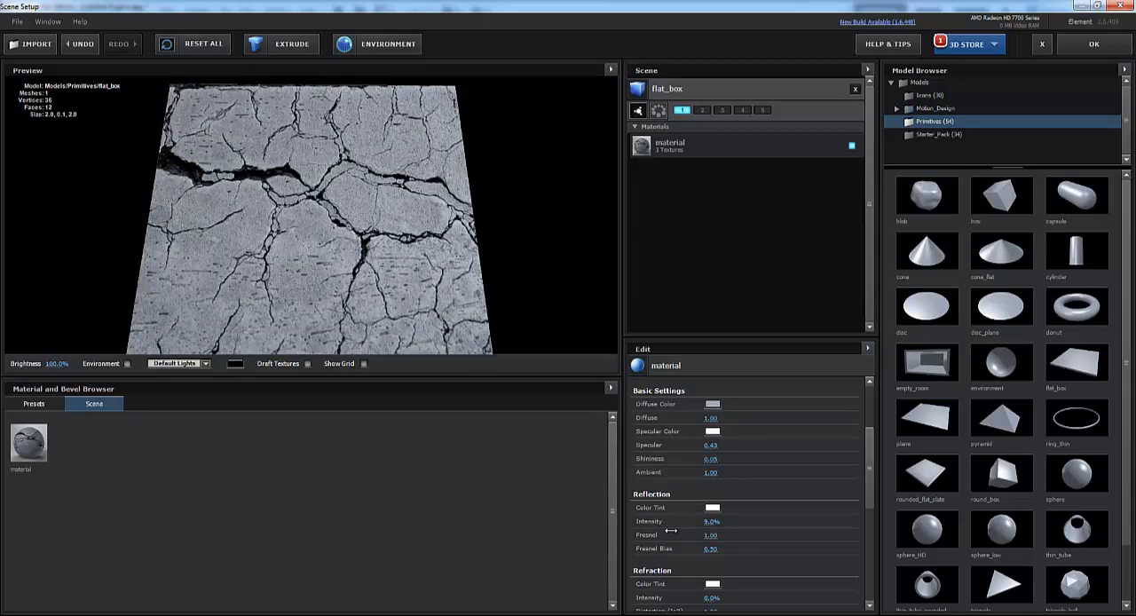
pyautogui.moveTo(307, 225)
pyautogui.mouseDown()
pyautogui.moveTo(331, 176)
pyautogui.moveTo(332, 247)
pyautogui.moveTo(299, 236)
pyautogui.moveTo(309, 174)
pyautogui.moveTo(305, 236)
pyautogui.mouseUp()
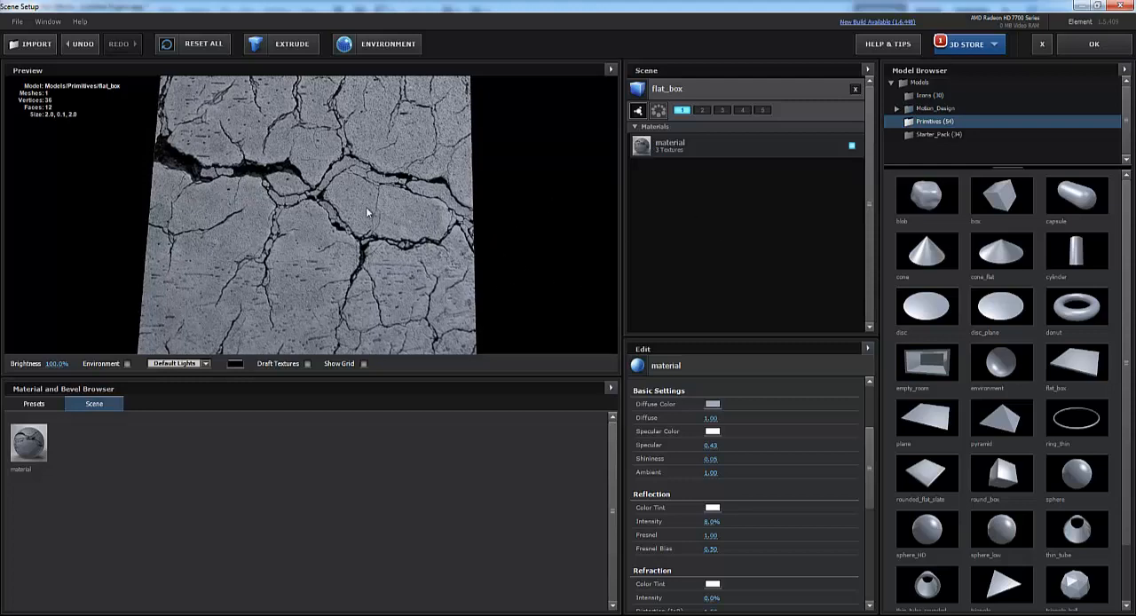
# - Inspect the cracked box from a few more angles and apply the scene setup to return to the composition
pyautogui.moveTo(351, 257)
pyautogui.mouseDown()
pyautogui.moveTo(368, 198)
pyautogui.moveTo(363, 261)
pyautogui.moveTo(350, 240)
pyautogui.mouseUp()
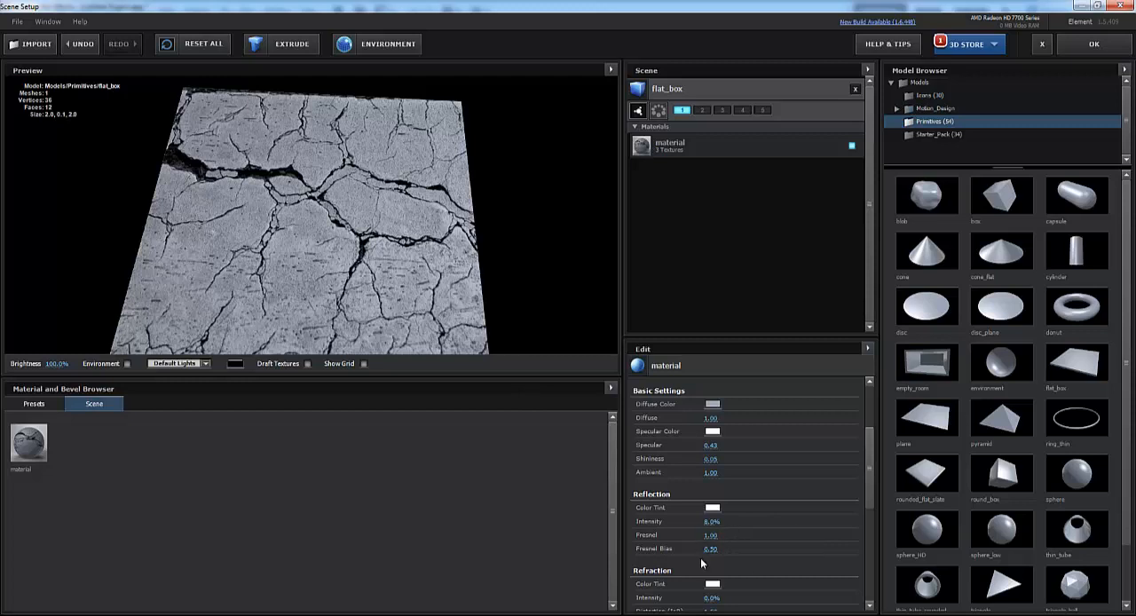
pyautogui.scroll(3, 873, 479)
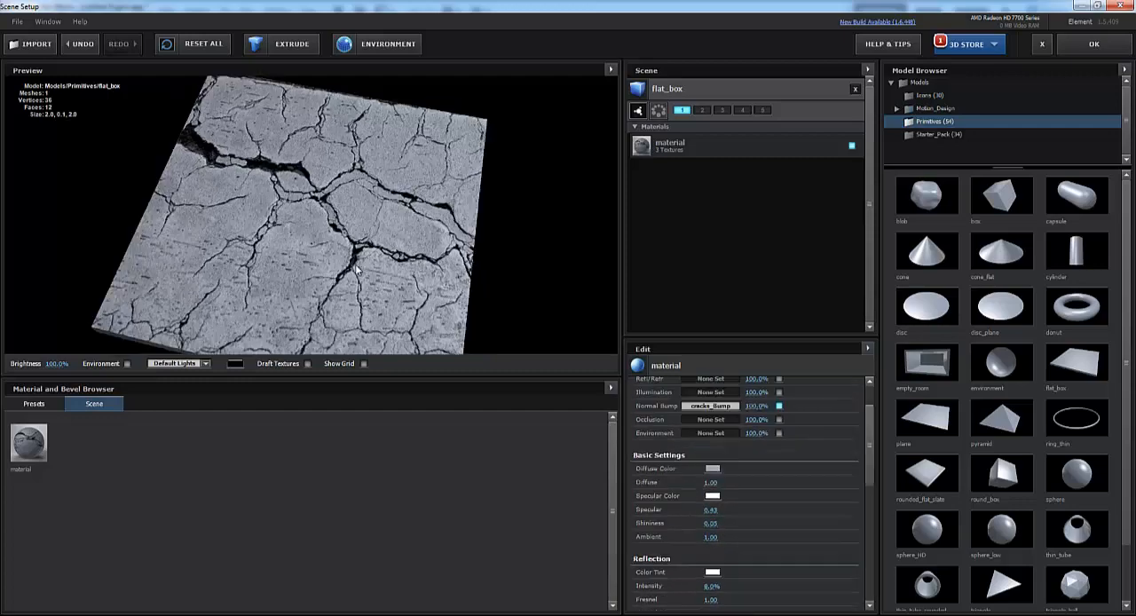
pyautogui.moveTo(353, 258); pyautogui.dragTo(367, 264)
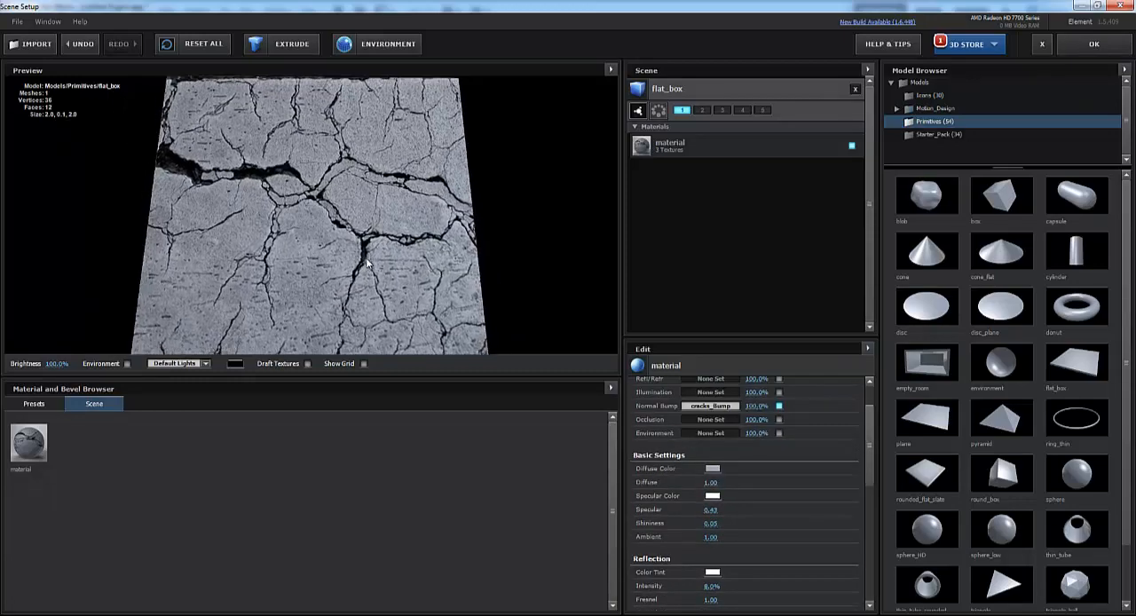
pyautogui.click(1094, 45)
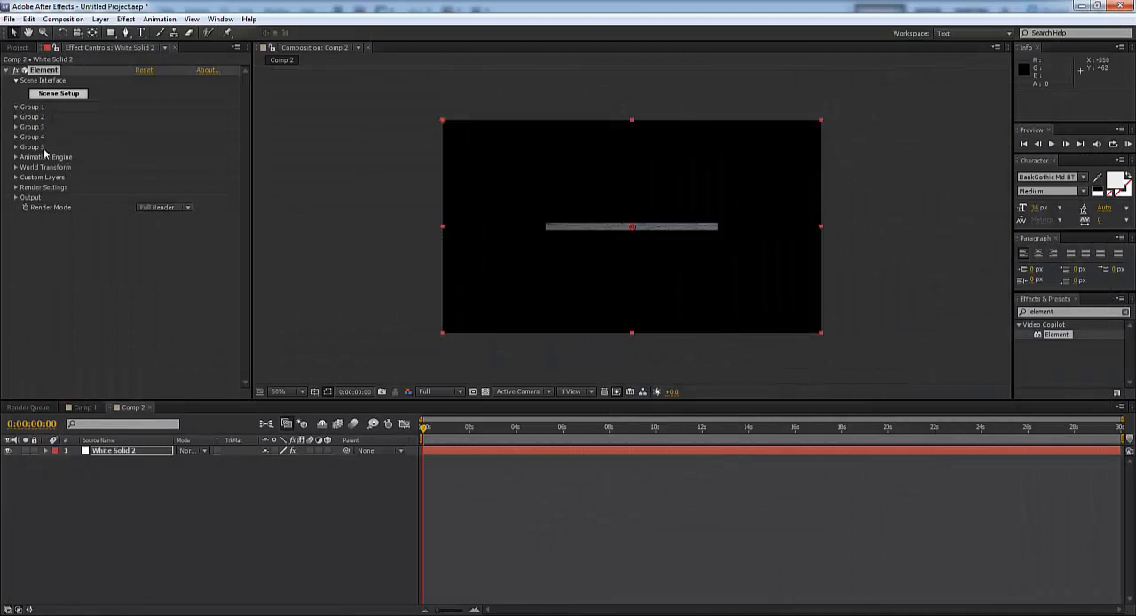
# - Rotate Group 1's particle look to 87° on the X axis so the box's cracked face points toward the viewer
pyautogui.click(15, 106)
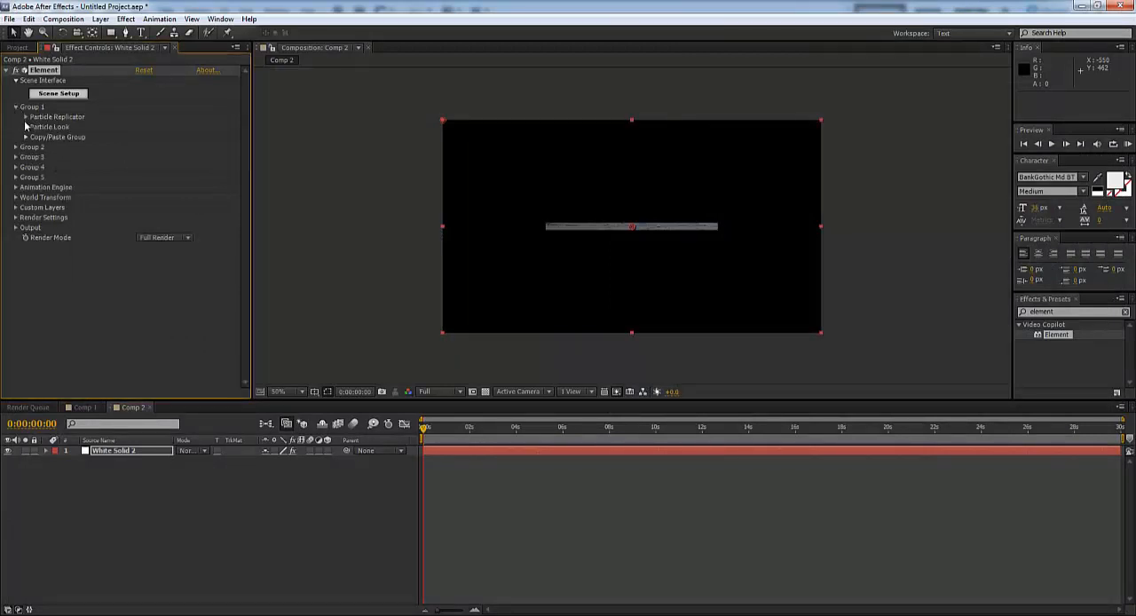
pyautogui.click(26, 127)
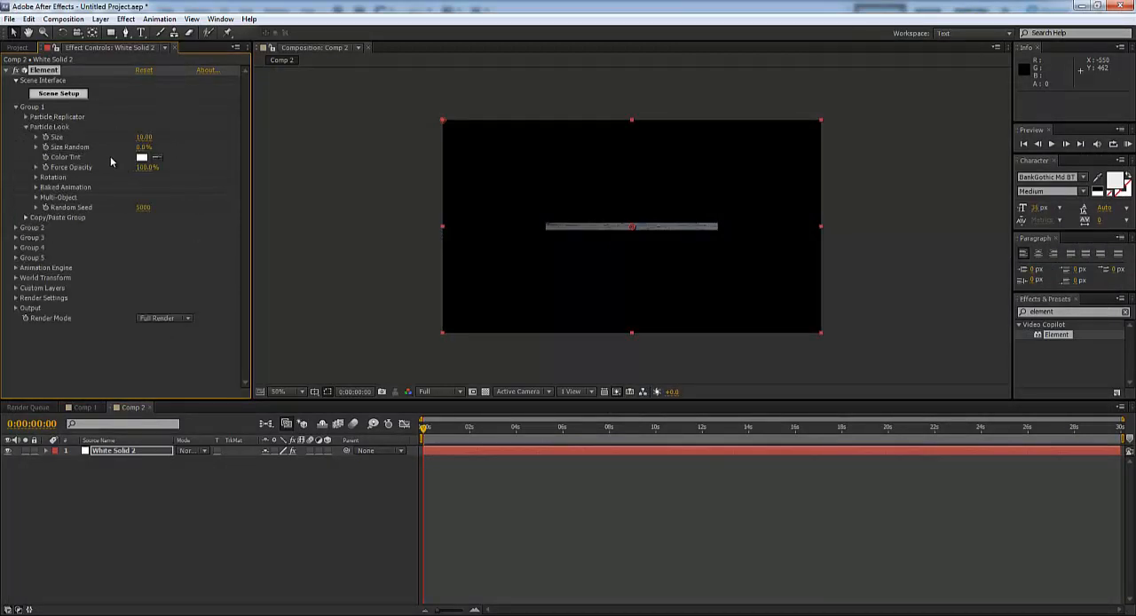
pyautogui.click(37, 177)
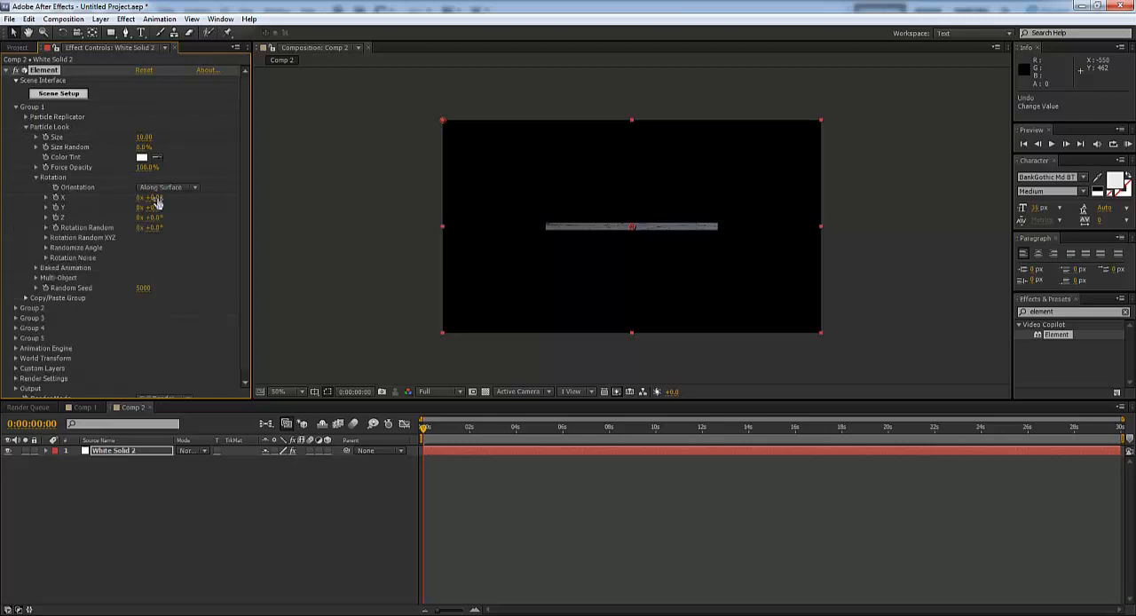
pyautogui.moveTo(158, 197); pyautogui.dragTo(204, 188)
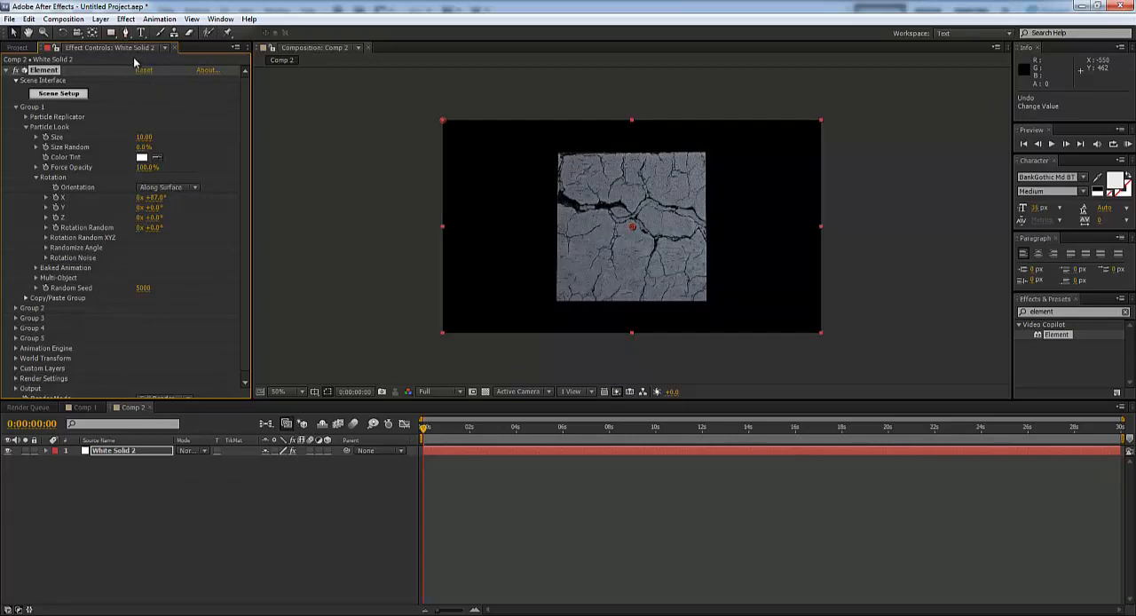
# - Add a two-node camera to the composition with the default camera settings
pyautogui.click(100, 19)
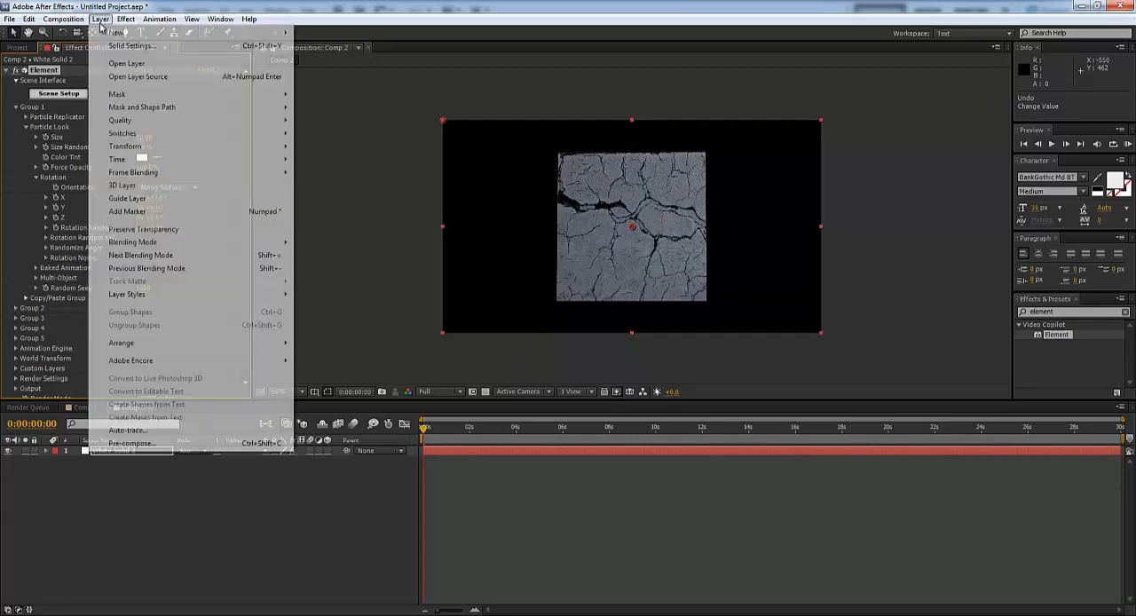
pyautogui.moveTo(160, 32)
pyautogui.click(327, 72)
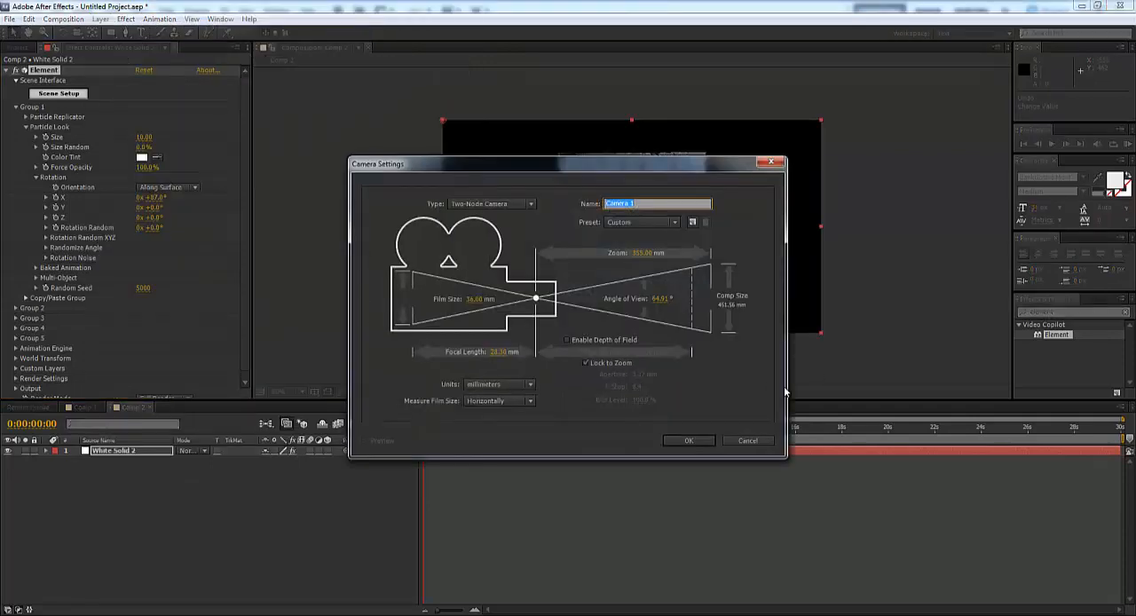
pyautogui.click(702, 441)
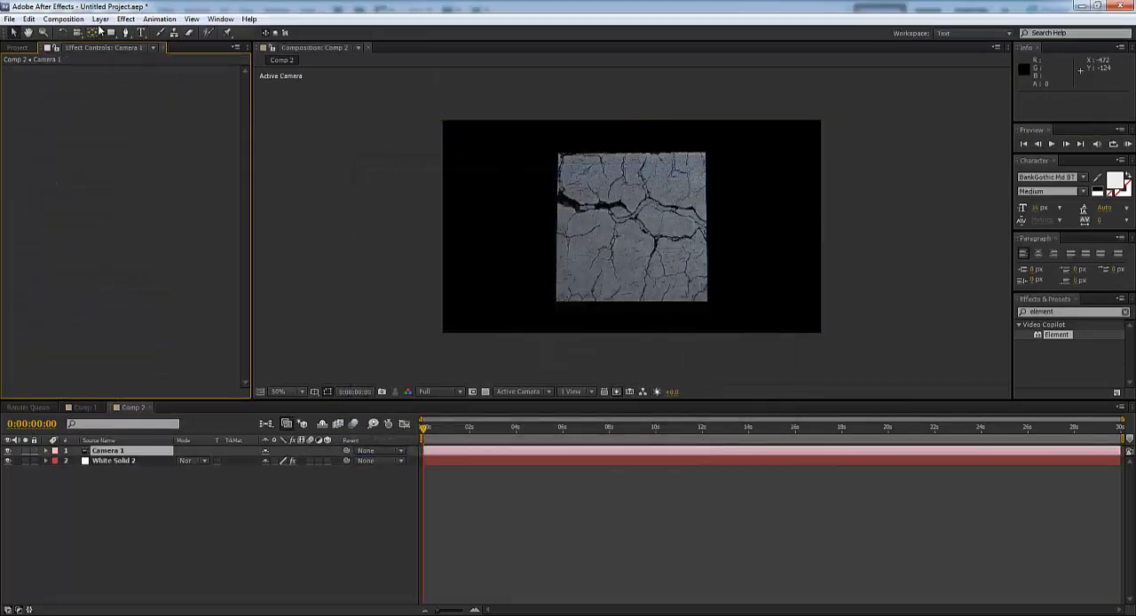
# - Move the camera closer to the box and orbit it to show the cracked surface at a slight angle
pyautogui.click(78, 34)
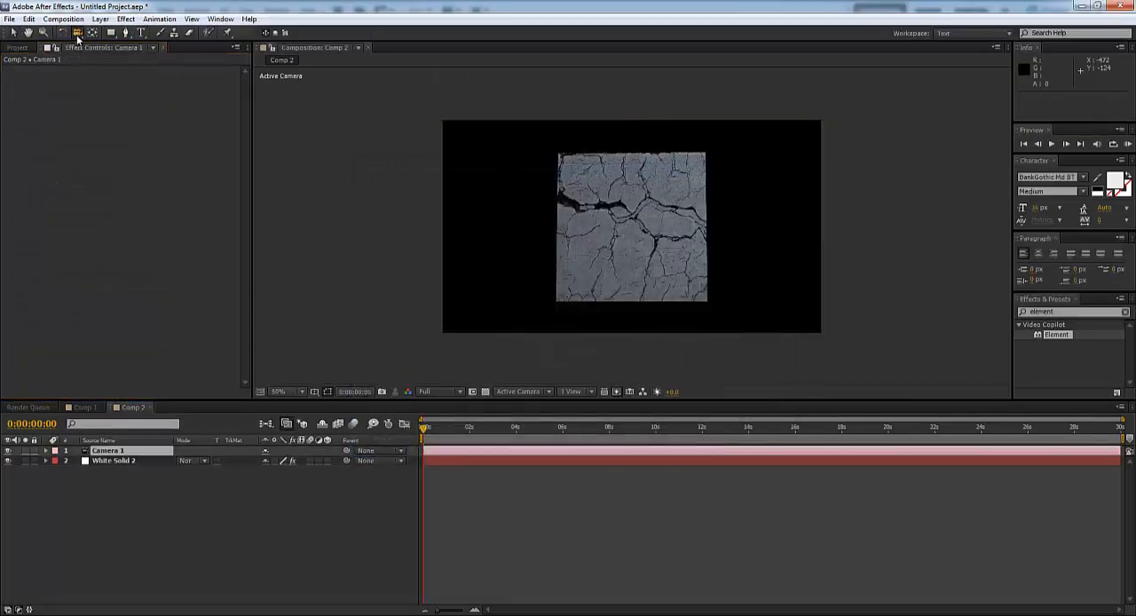
pyautogui.click(142, 71)
pyautogui.moveTo(655, 286); pyautogui.dragTo(625, 235)
pyautogui.moveTo(78, 32); pyautogui.dragTo(114, 58)
pyautogui.moveTo(636, 232); pyautogui.dragTo(615, 221)
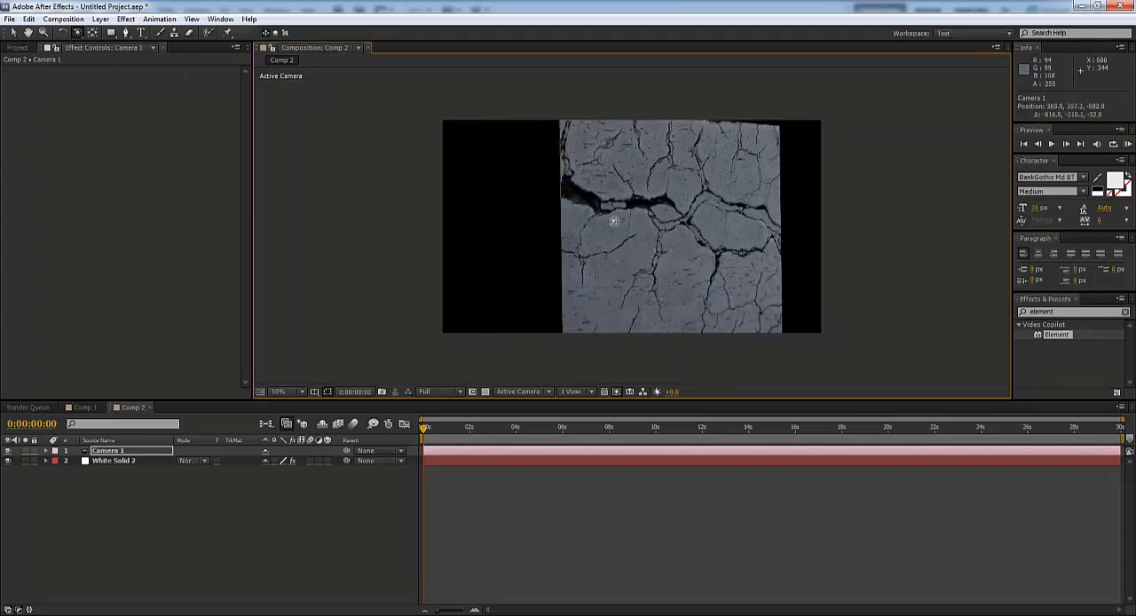
pyautogui.moveTo(653, 258); pyautogui.dragTo(620, 280)
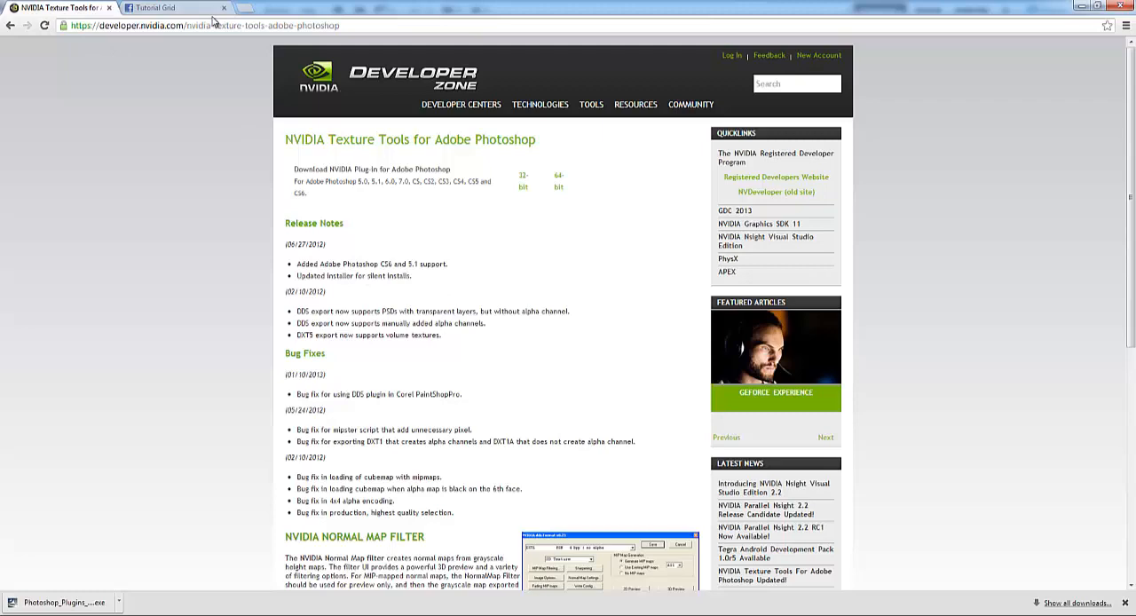
pyautogui.click(178, 8)
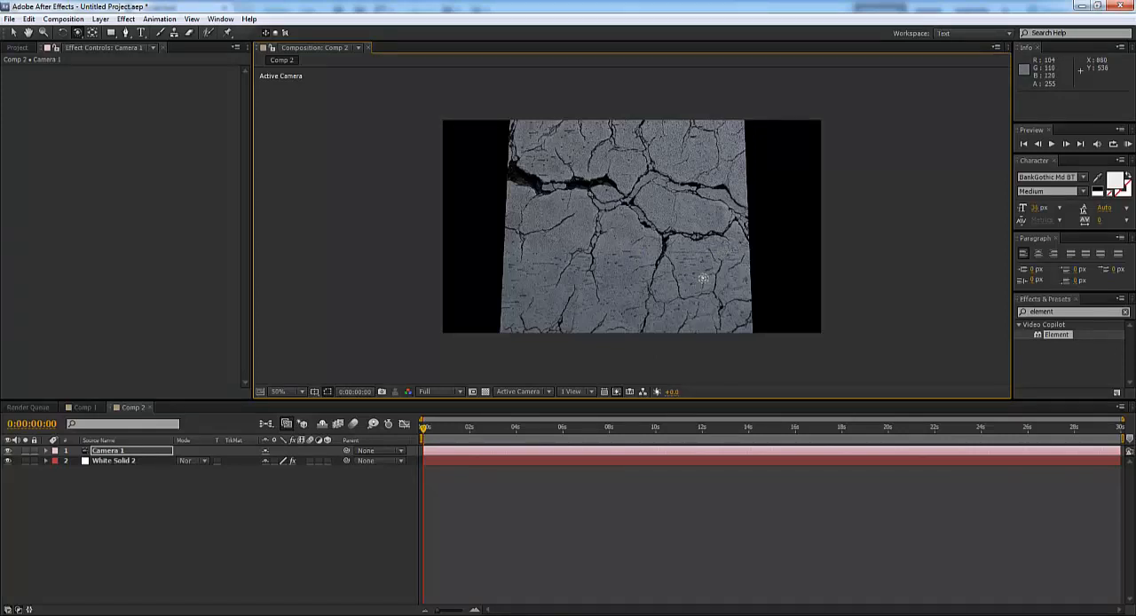
pyautogui.moveTo(682, 302); pyautogui.dragTo(682, 375)
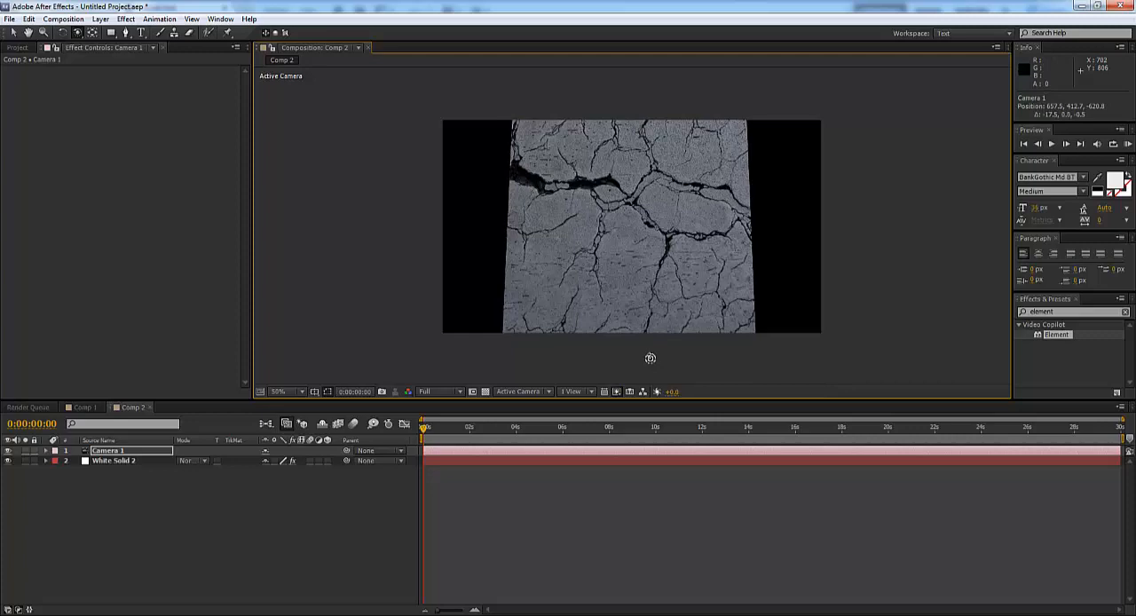